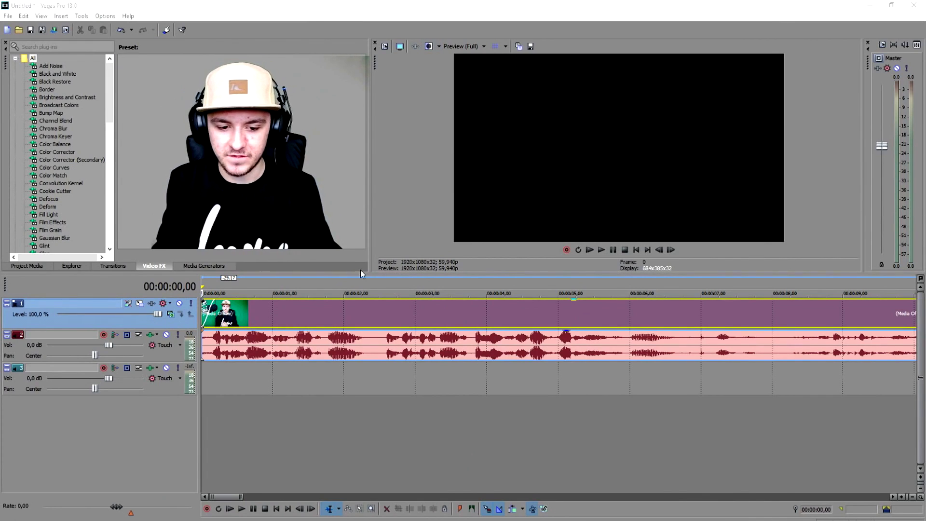
Preview the talking-head clip, then split its video and audio at 2.30 s
left_click(260, 308)
key("space")
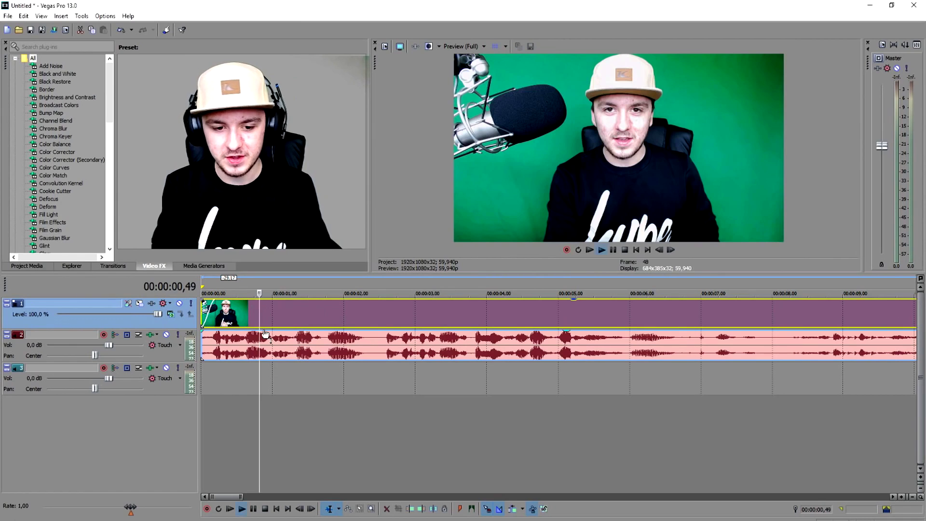
left_click(386, 348)
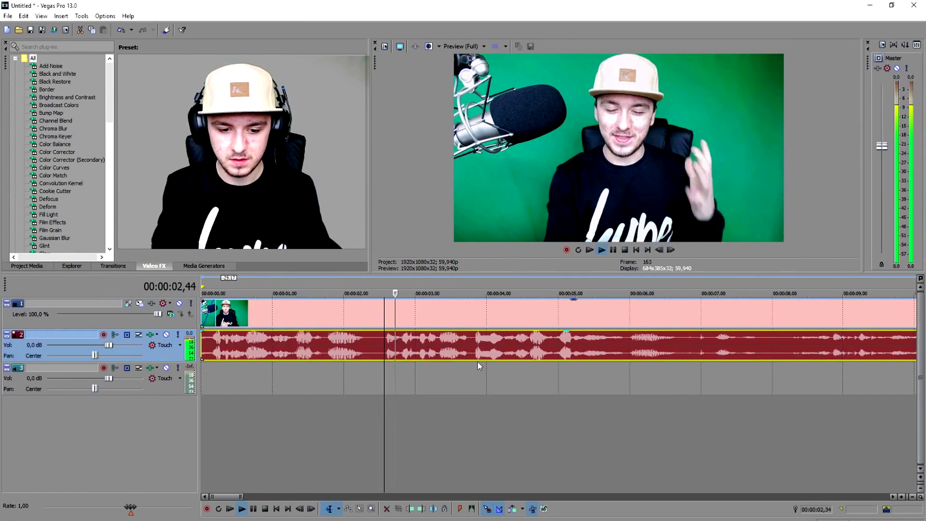
scroll(540, 367, "up", 2)
key("space")
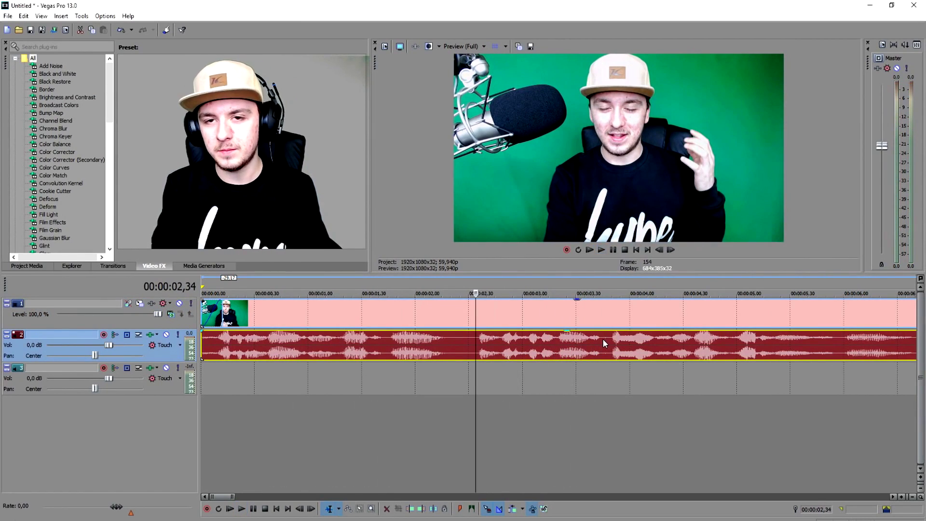
left_click(469, 338)
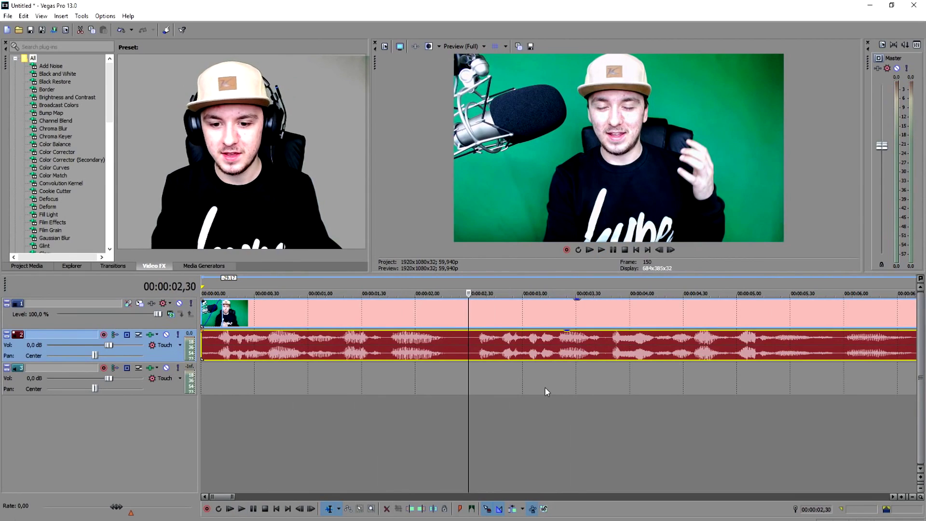
key("s")
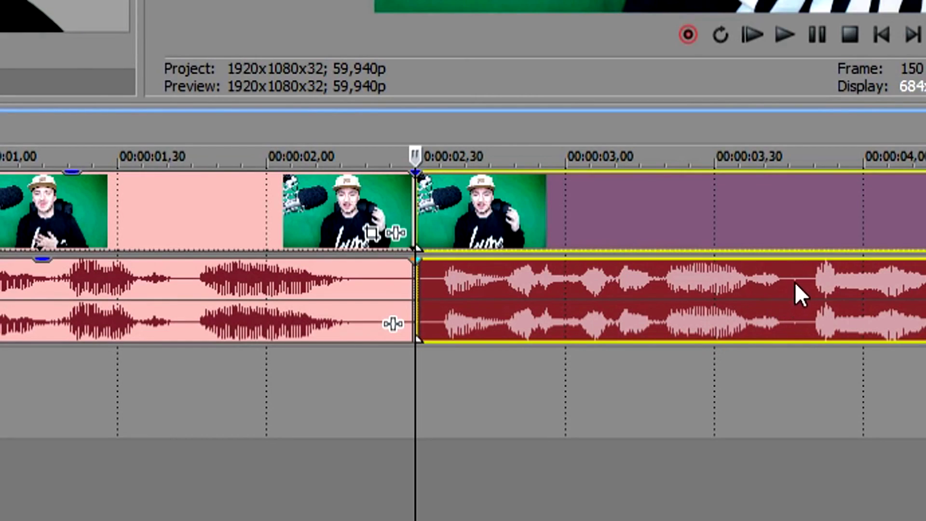
Split the events again near 3.4 s and slide a piece right into a short crossfade overlap
left_click(795, 282)
left_click(796, 276)
key("s")
mouse_move(654, 193)
left_mouse_down()
mouse_move(746, 190)
mouse_move(656, 189)
left_mouse_up()
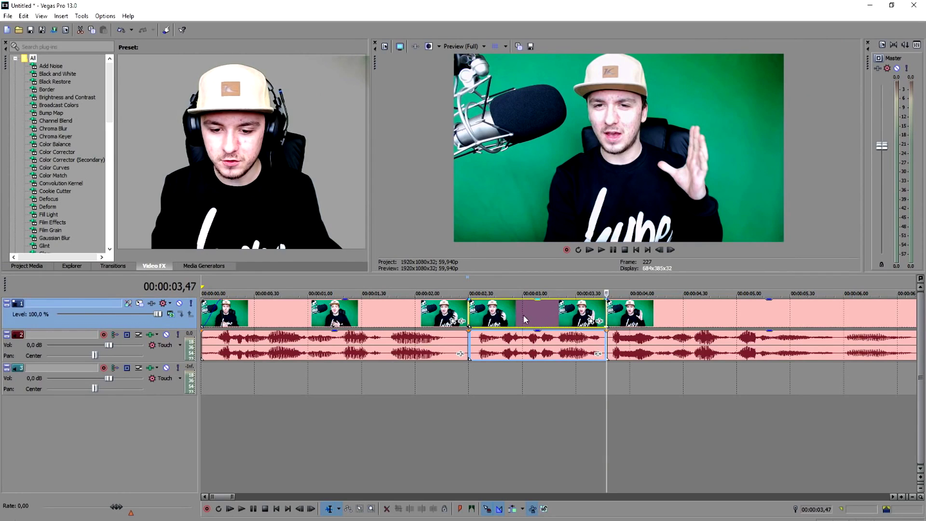
key("ctrl+z")
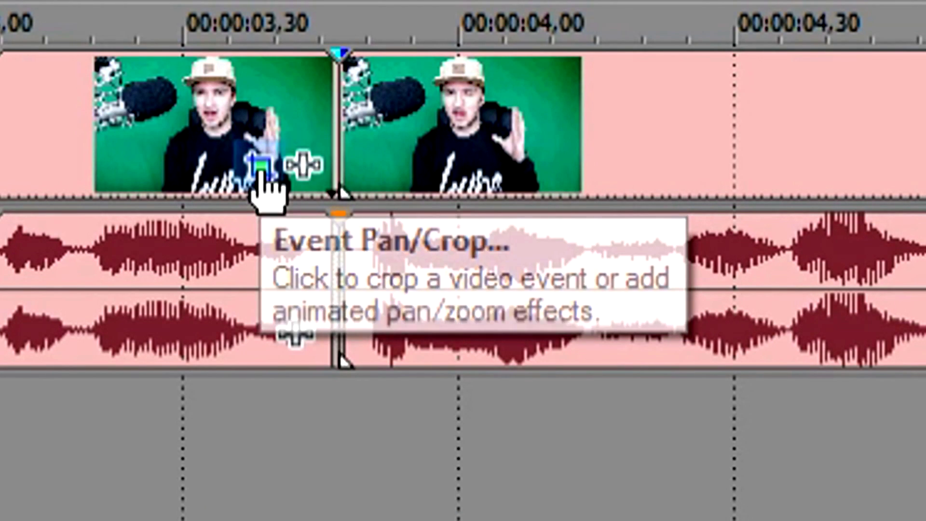
In the middle piece's Pan/Crop, shrink the framing to zoom in and key a shift up-left
left_click(261, 169)
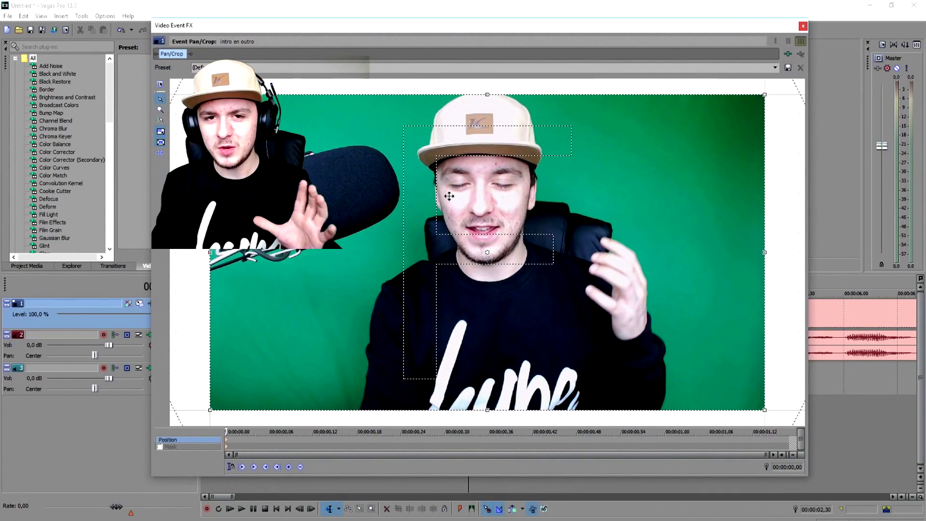
scroll(449, 196, "down", 3)
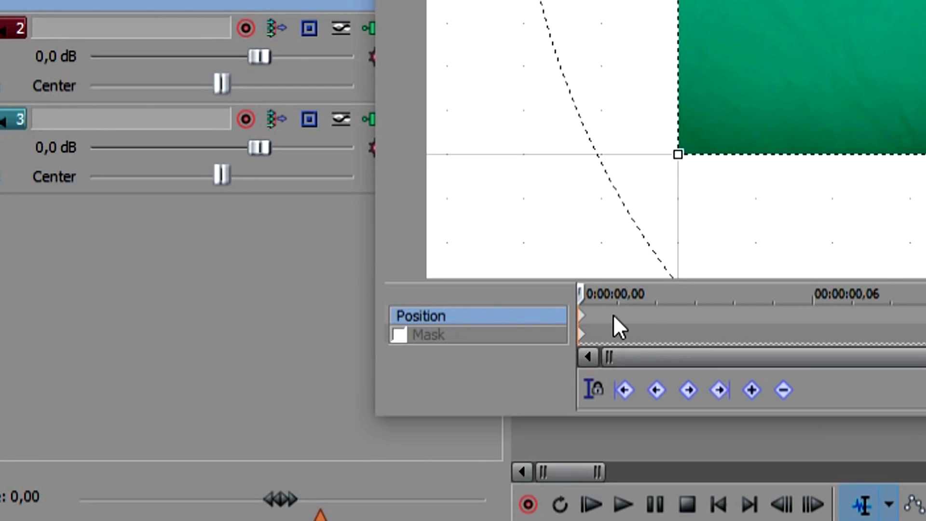
left_click(613, 315)
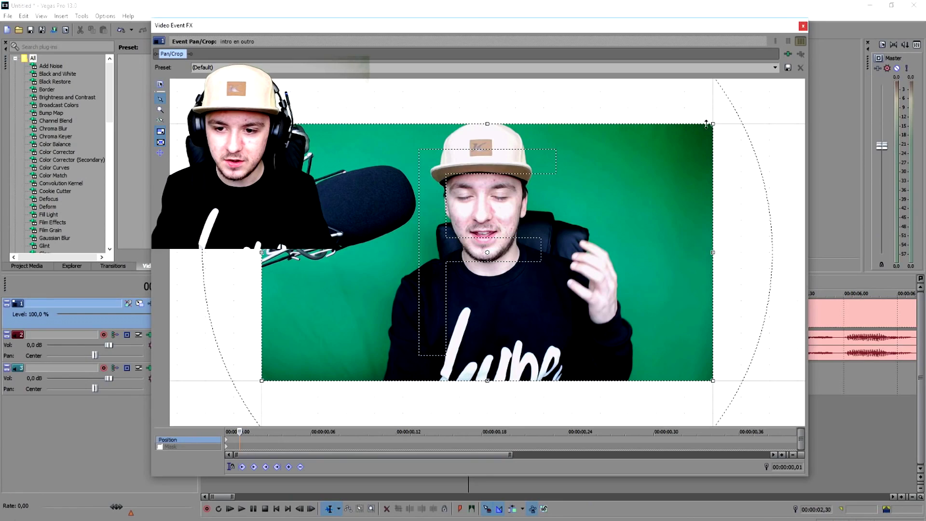
left_click_drag(706, 124, 671, 148)
scroll(245, 448, "up", 2)
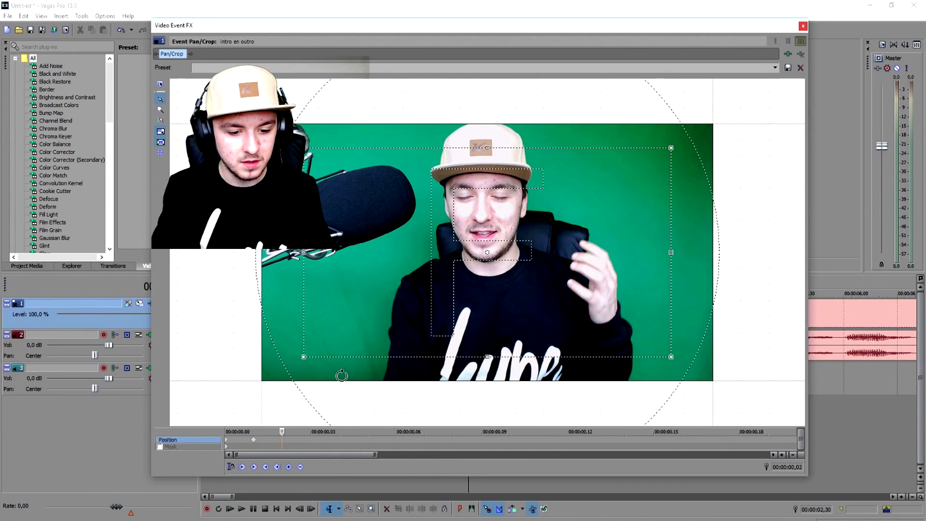
left_click_drag(548, 170, 517, 172)
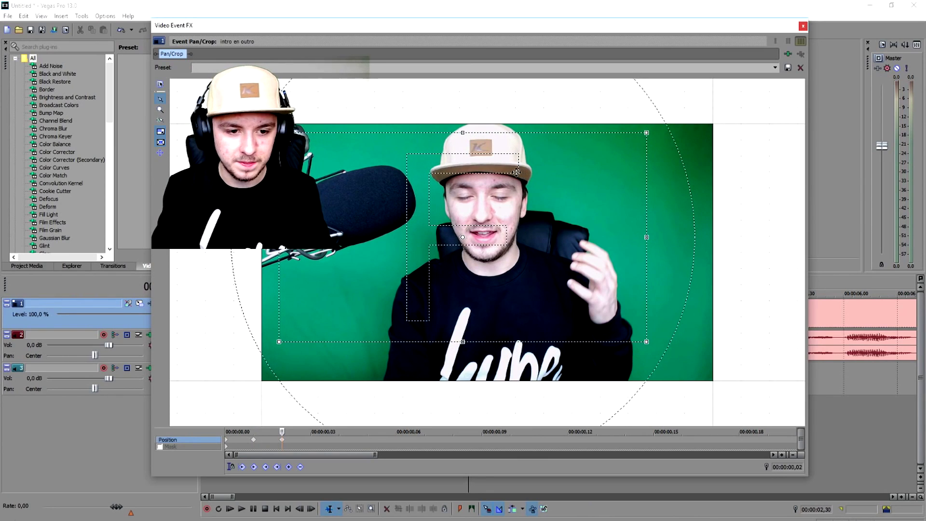
Key shifted framings on frames 03, 04, 05 and 06 of the effect
left_click(302, 441)
left_click_drag(451, 291, 465, 320)
left_click(339, 441)
left_click(364, 439)
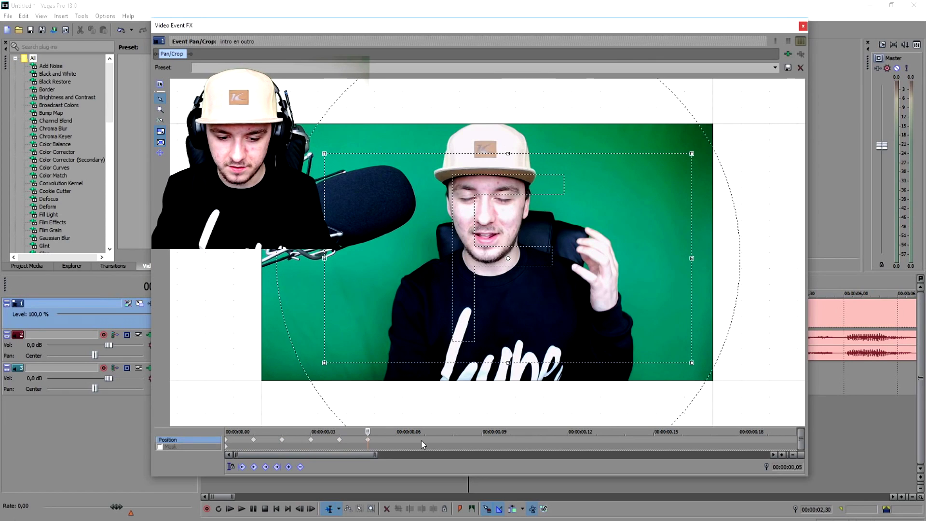
left_click(411, 439)
left_click_drag(415, 354, 405, 342)
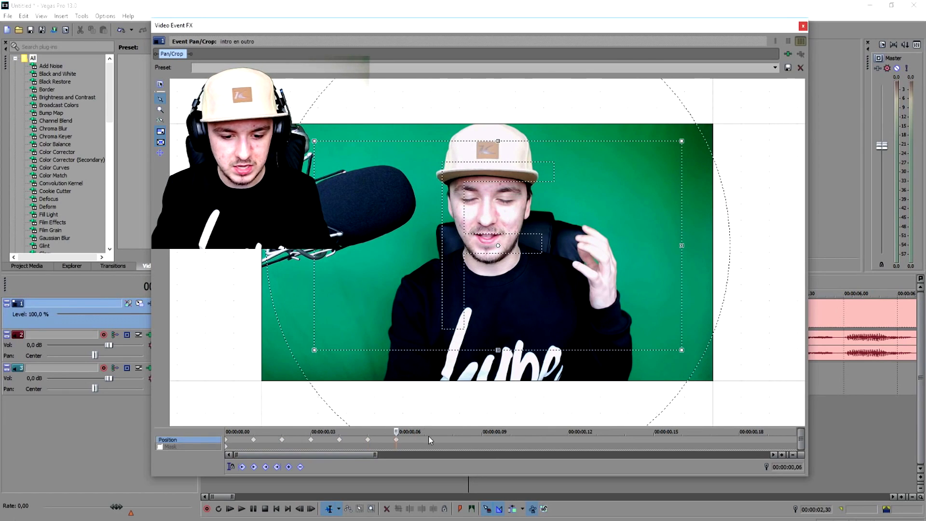
left_click_drag(446, 309, 498, 317)
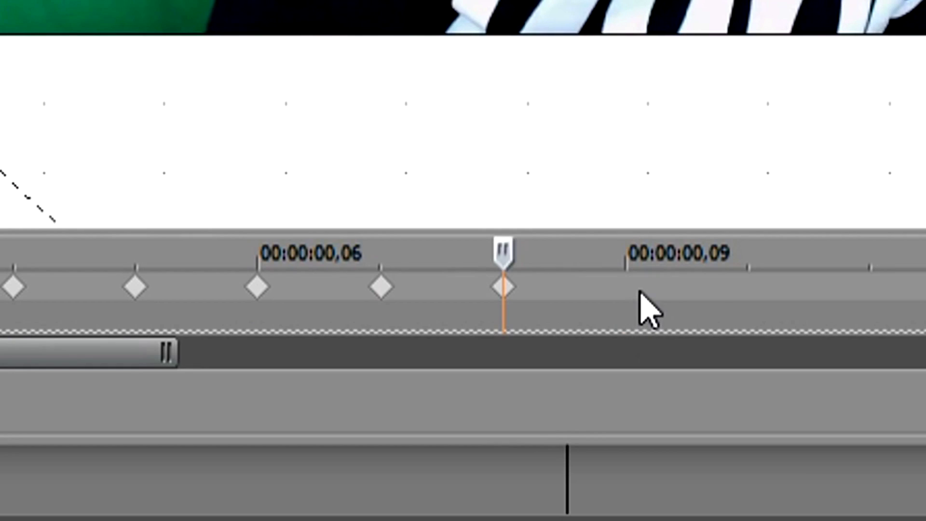
Key shifted framings on frames 09 through 12, then close Pan/Crop
left_click(485, 444)
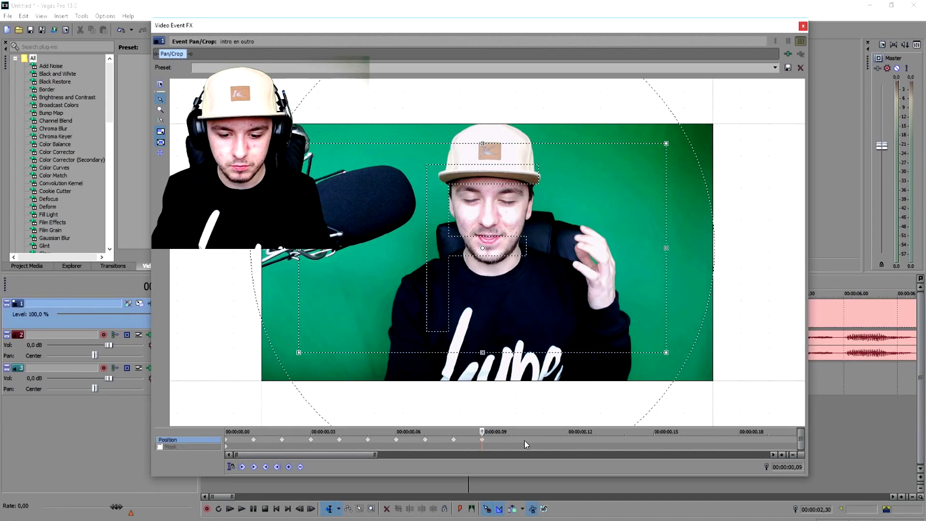
left_click(799, 291)
left_click_drag(512, 287, 559, 296)
left_click(532, 441)
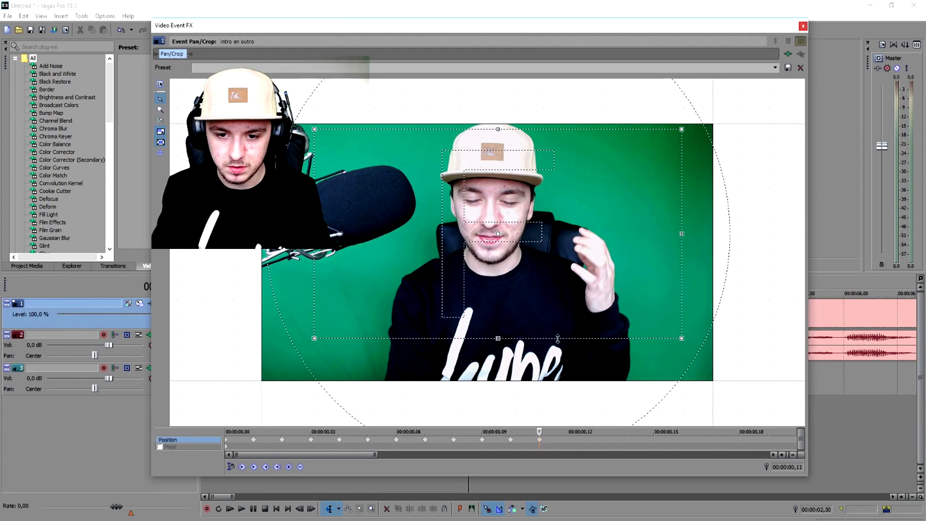
left_click(567, 441)
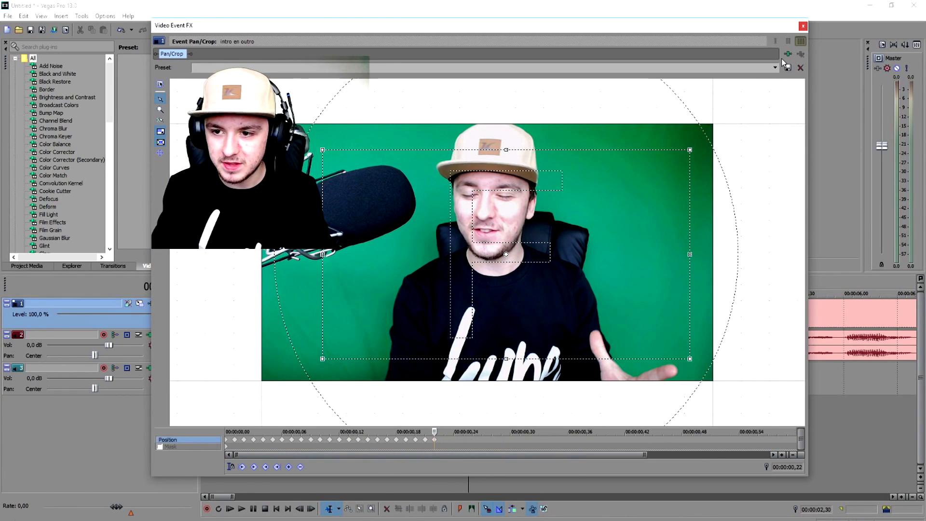
left_click(803, 26)
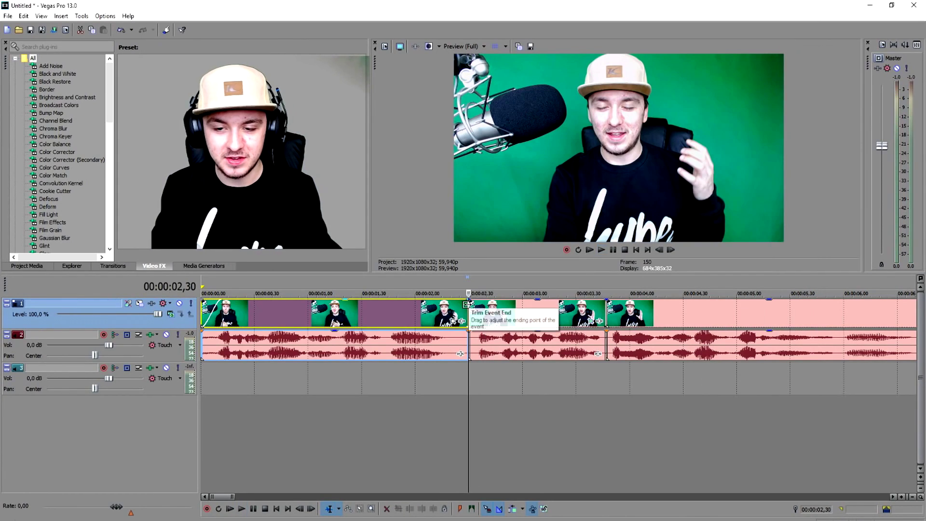
Set the preview quality to Good at half size
left_click(482, 46)
mouse_move(485, 83)
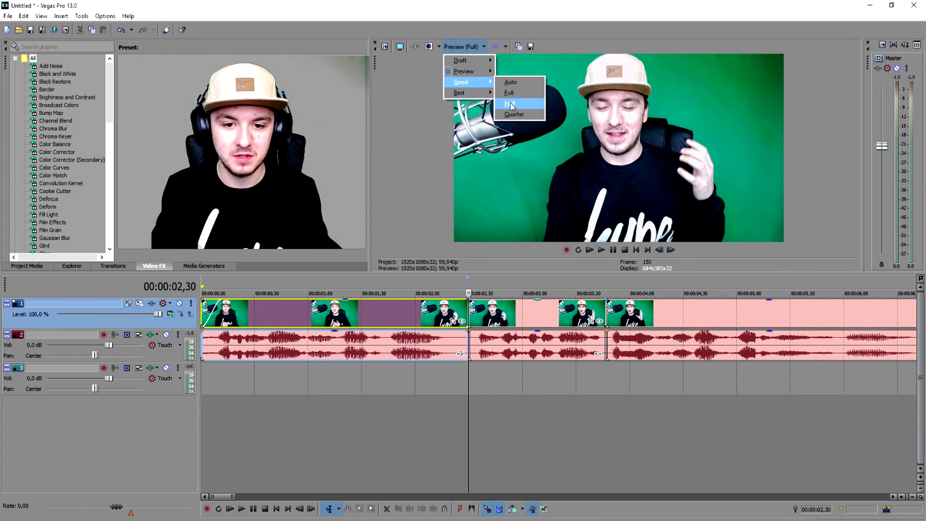
left_click(509, 103)
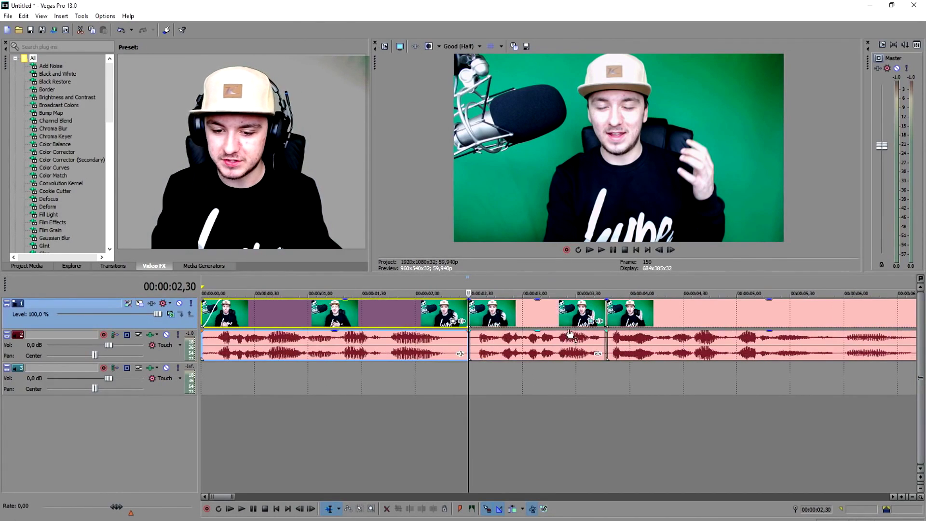
scroll(570, 331, "up", 3)
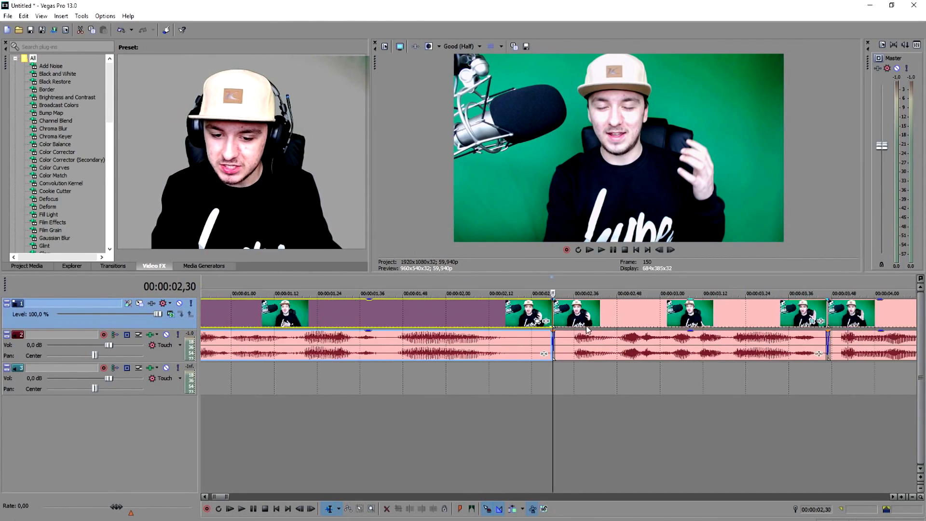
Step past 2.48 s to check the next piece's Pan/Crop, then return the playhead to 00:00:02,30
left_click(597, 289)
left_click(671, 250)
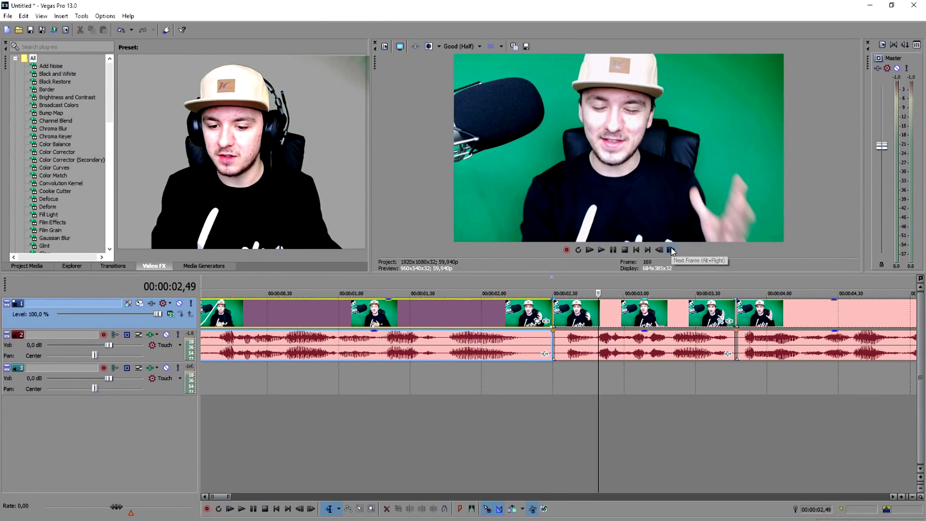
left_click(671, 250)
left_click(670, 250)
left_click(671, 250)
left_click(670, 250)
left_click(671, 250)
left_click(670, 250)
left_click(671, 250)
left_click(728, 321)
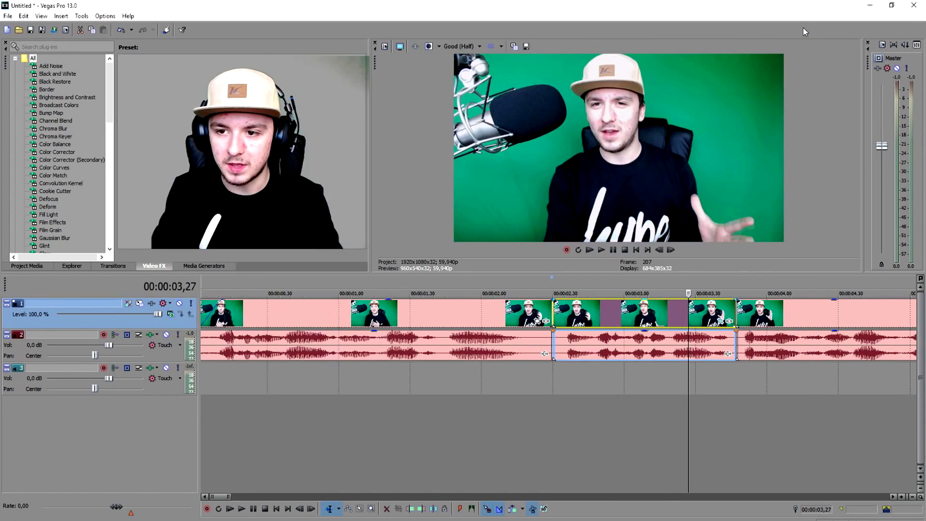
left_click(802, 25)
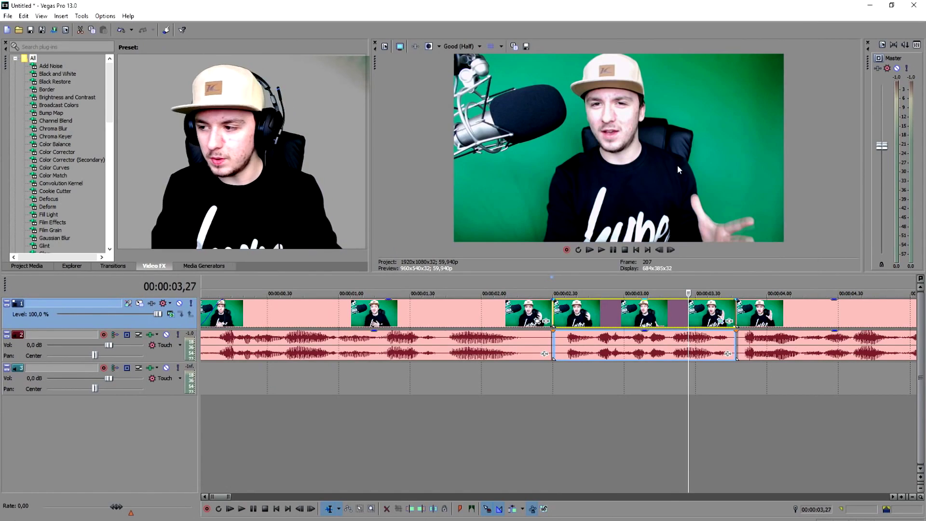
left_click_drag(546, 277, 553, 280)
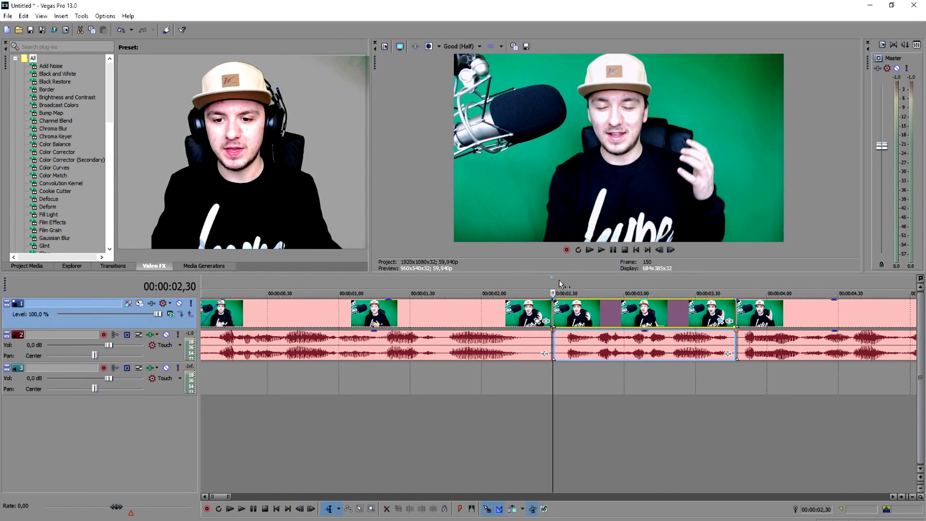
Preview the clip, then drag the Stereoscopic 3D Adjust (Default) preset onto the talking-head event
key("space")
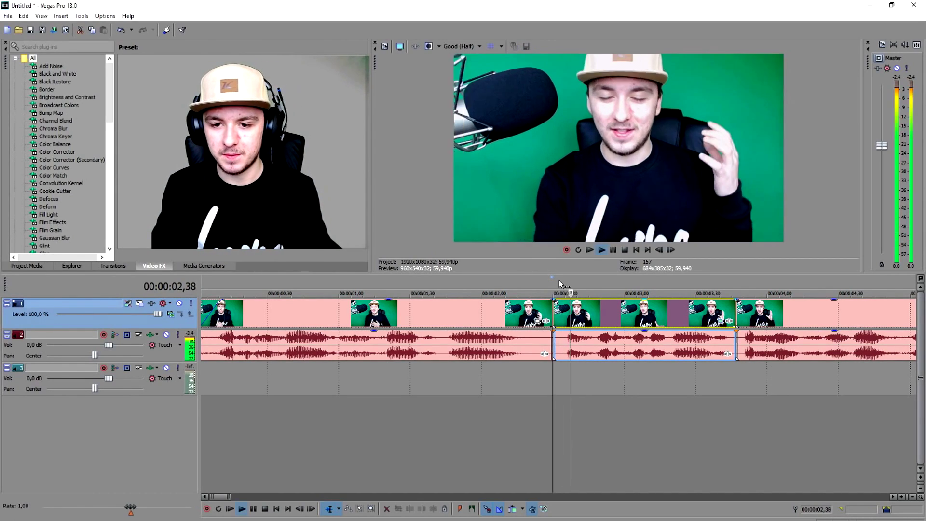
key("space")
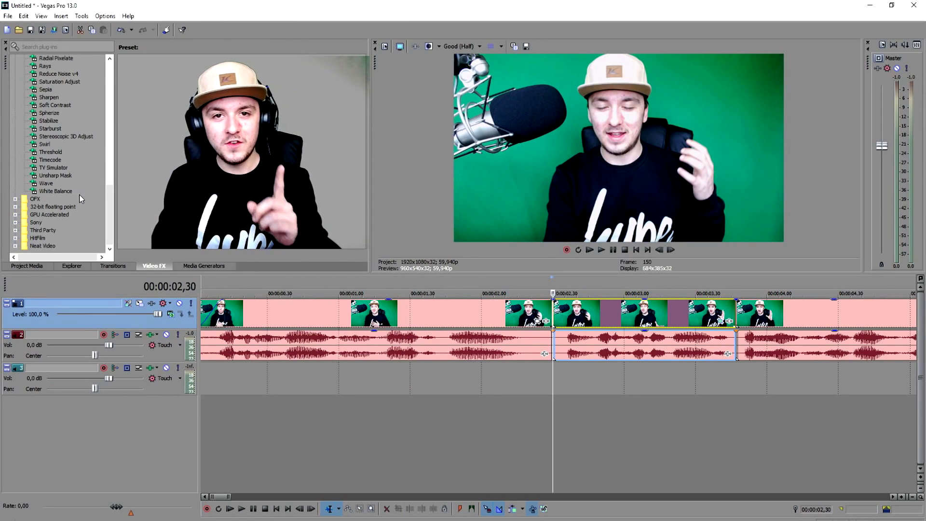
left_click(73, 137)
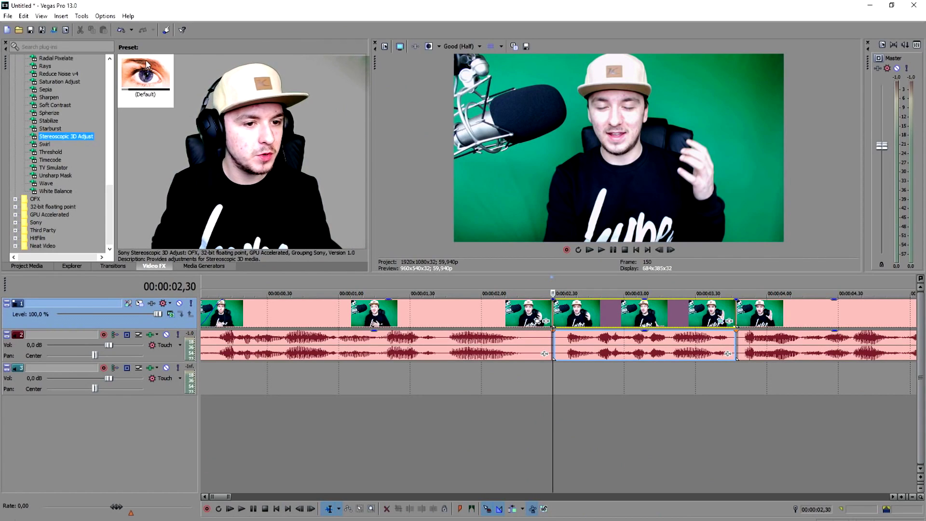
left_click(147, 77)
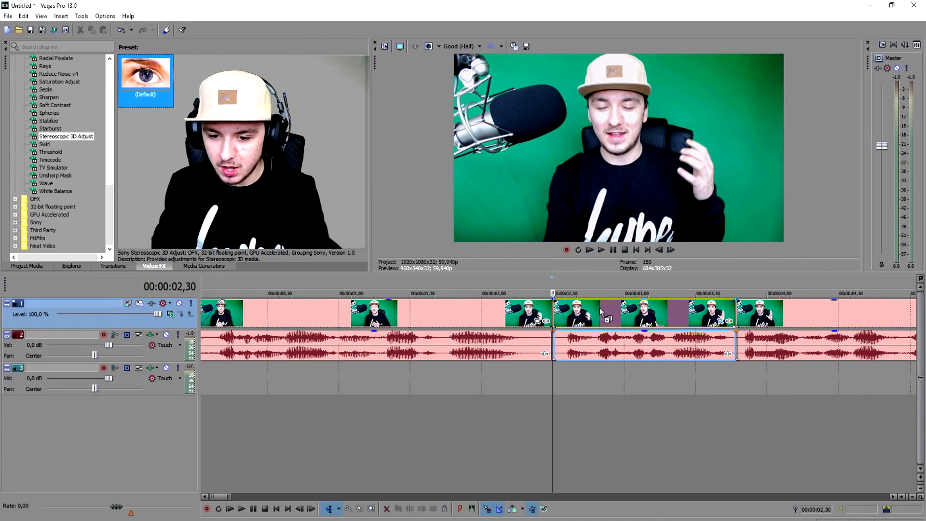
left_click_drag(601, 311, 601, 312)
left_click_drag(299, 112, 359, 273)
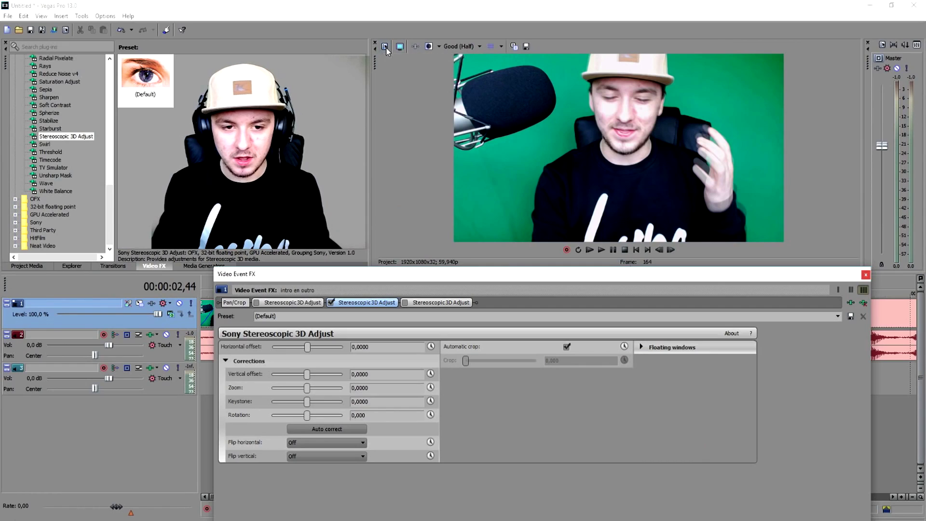
In Project Video Properties, choose Anaglyphic (red/cyan) as the Stereoscopic 3D mode and confirm
left_click(415, 192)
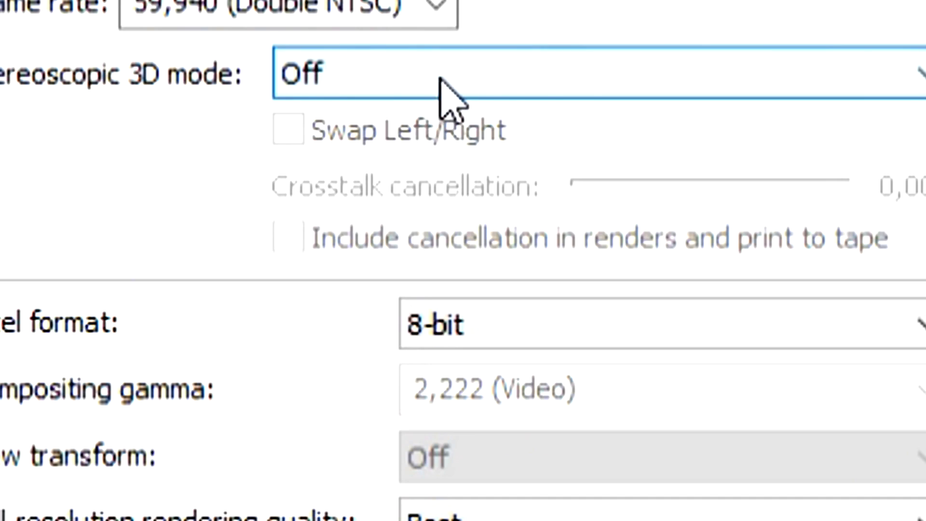
left_click(459, 178)
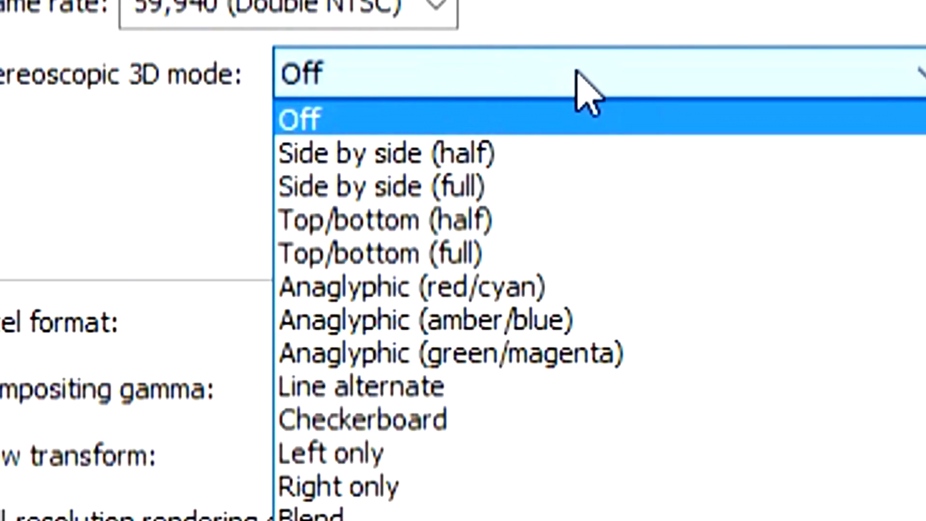
left_click(582, 290)
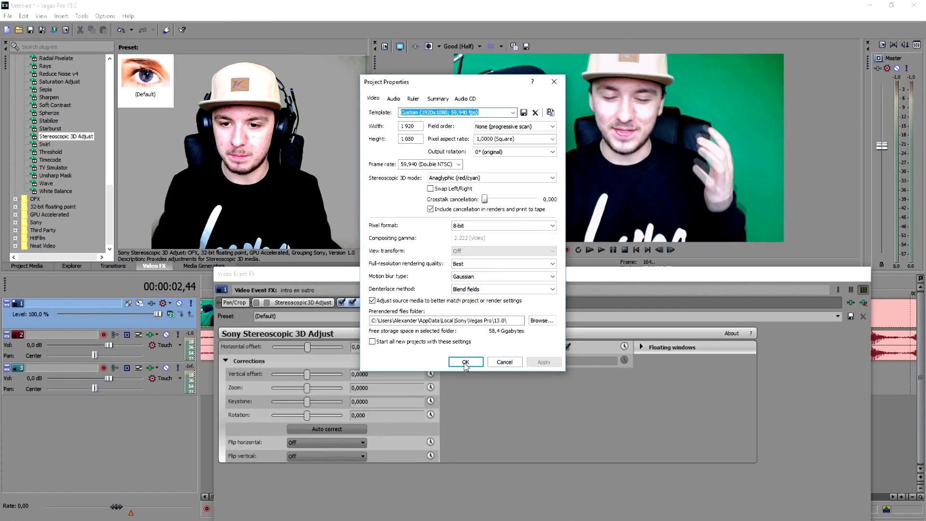
left_click(466, 362)
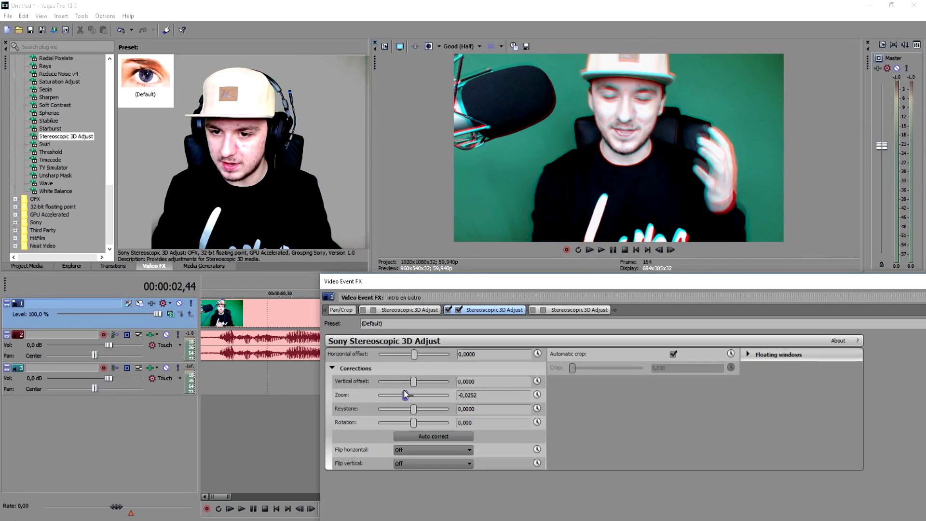
Set stereoscopic zoom to 0,0197 and vertical offset to 0,0279, then review the project's 3D modes
left_click_drag(427, 400, 419, 398)
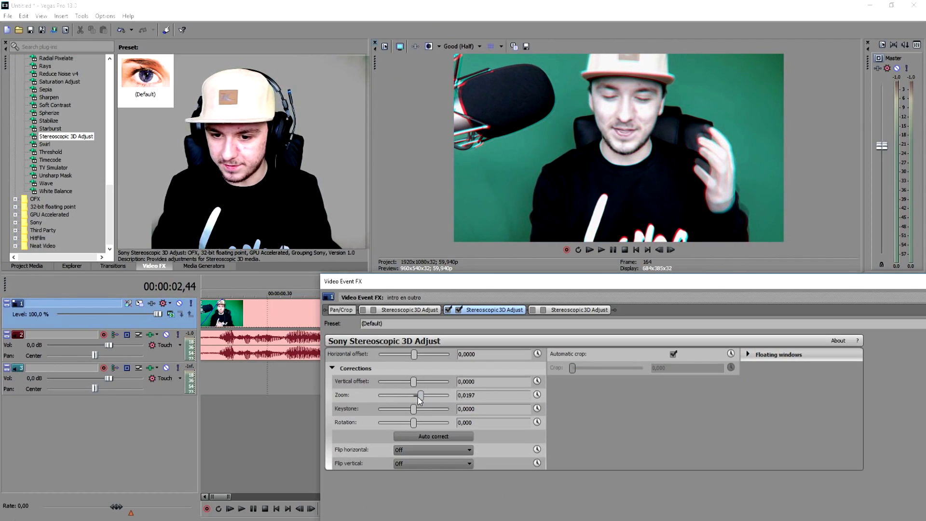
left_click_drag(415, 383, 428, 384)
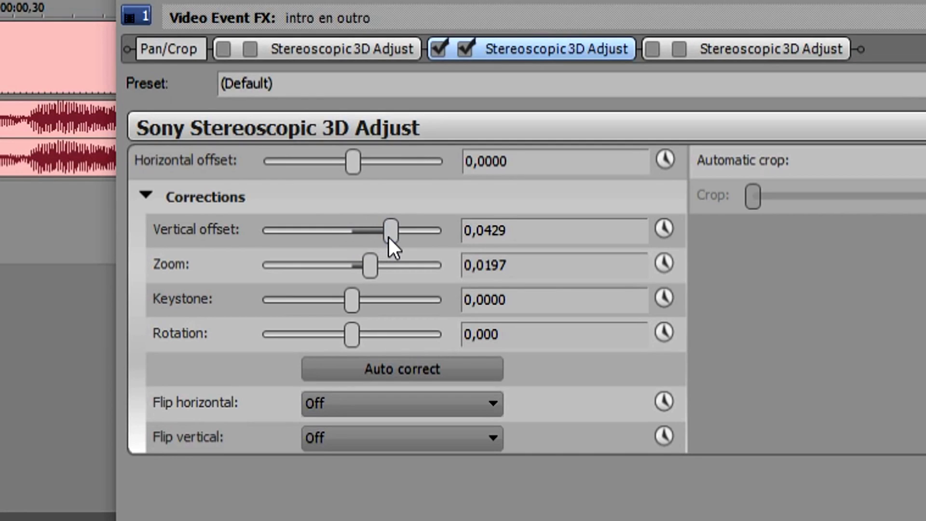
left_click_drag(390, 236, 374, 235)
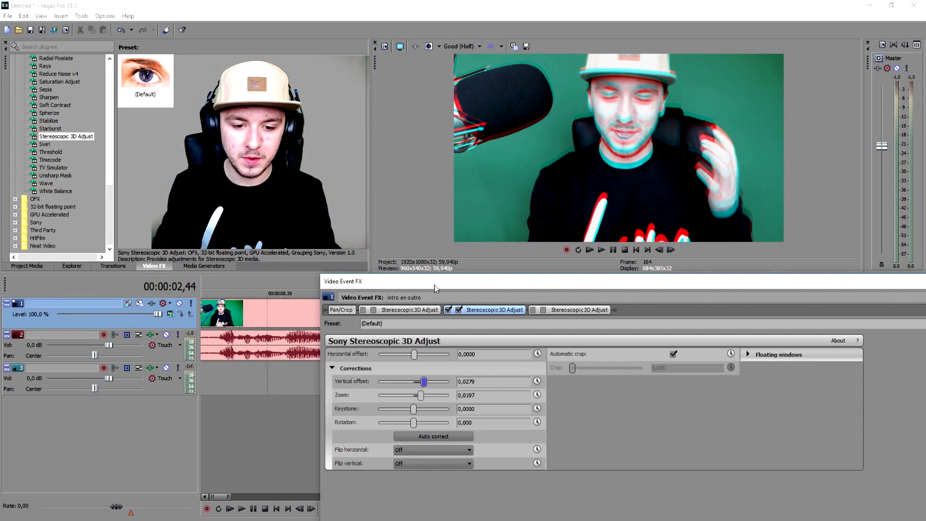
left_click_drag(367, 281, 373, 363)
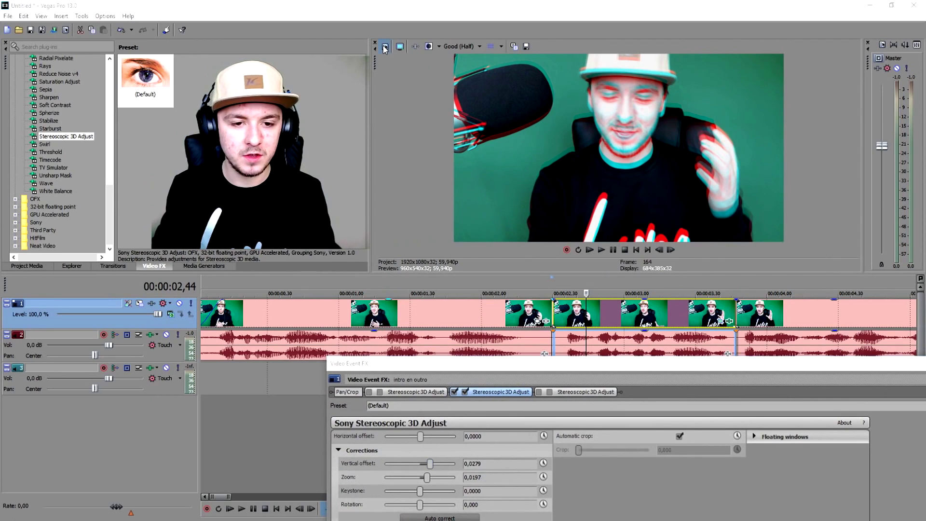
left_click(384, 47)
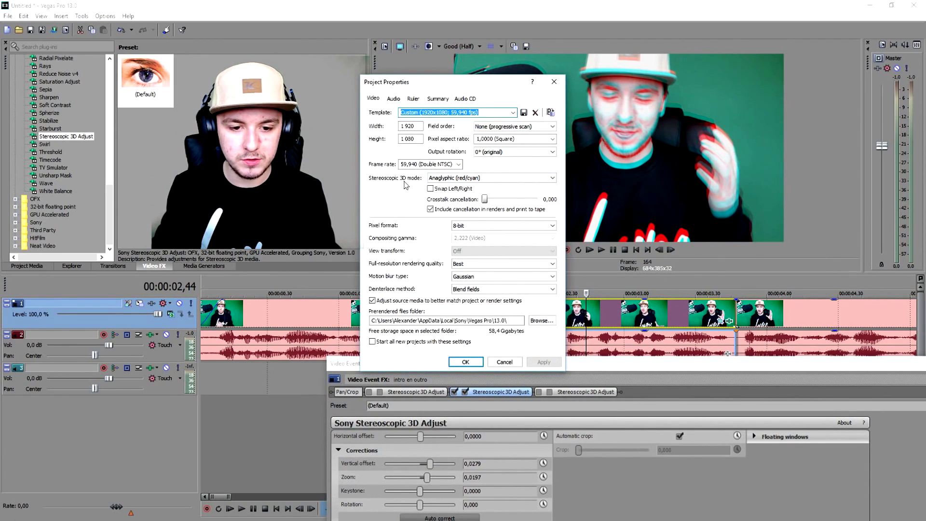
left_click(482, 178)
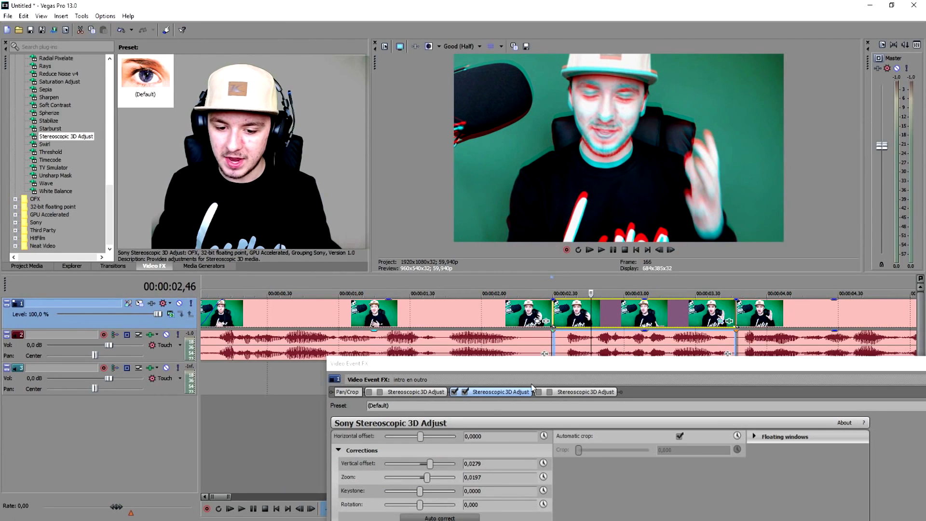
Reapply Stereoscopic 3D Adjust with keystone -0,0034 and vertical offset 0,0088 at 00:00:02,32
left_click_drag(66, 136, 456, 397)
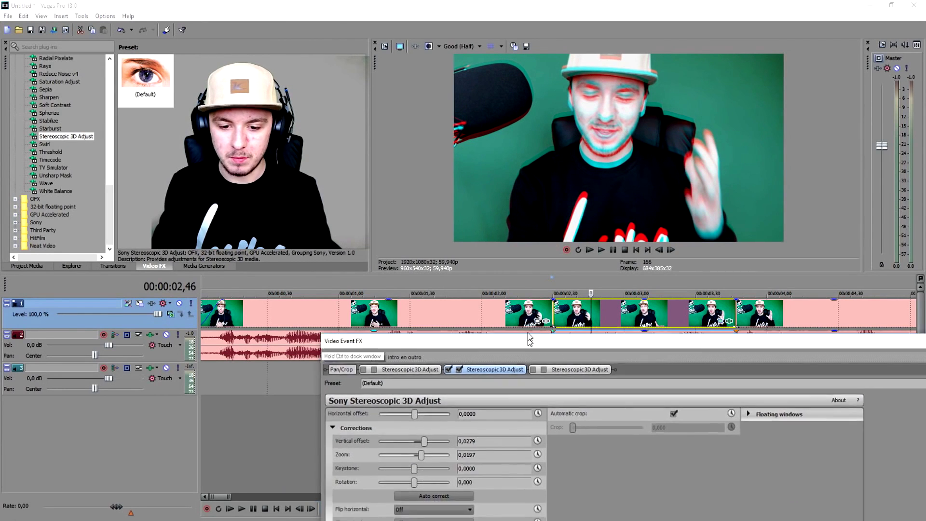
left_click_drag(438, 408, 439, 402)
left_click_drag(452, 279, 472, 384)
left_click(557, 293)
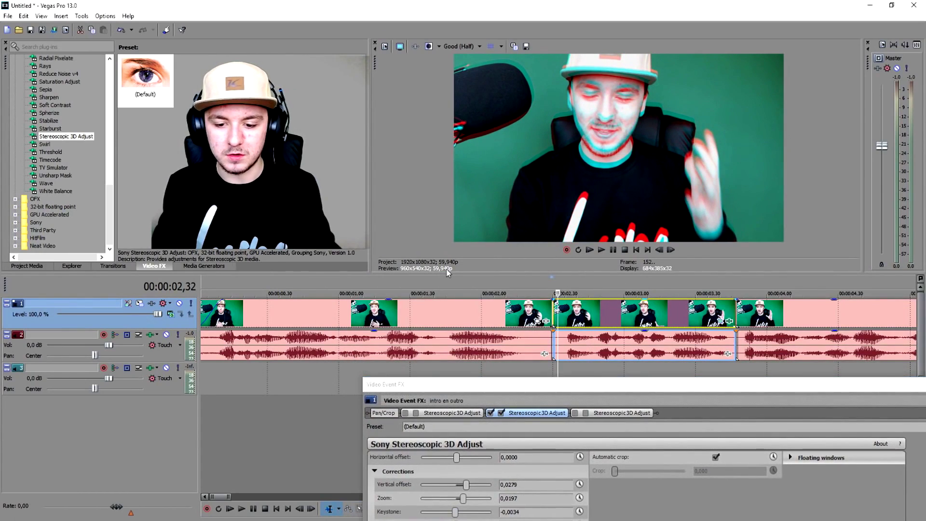
left_click_drag(672, 386, 623, 256)
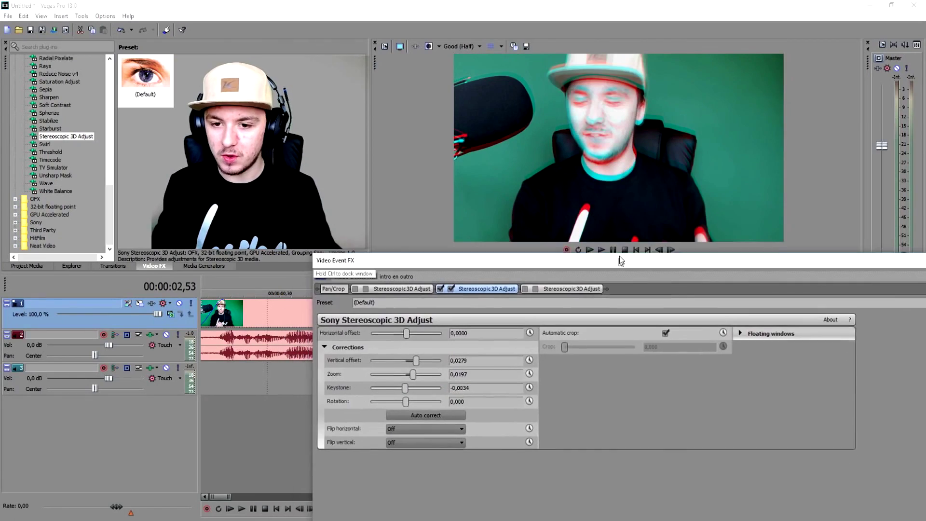
left_click_drag(417, 357, 411, 358)
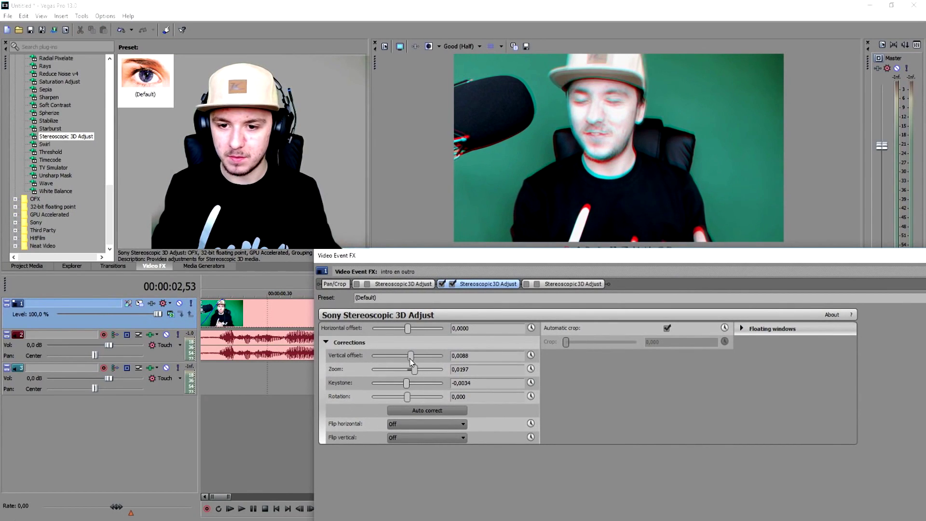
left_click_drag(415, 371, 418, 396)
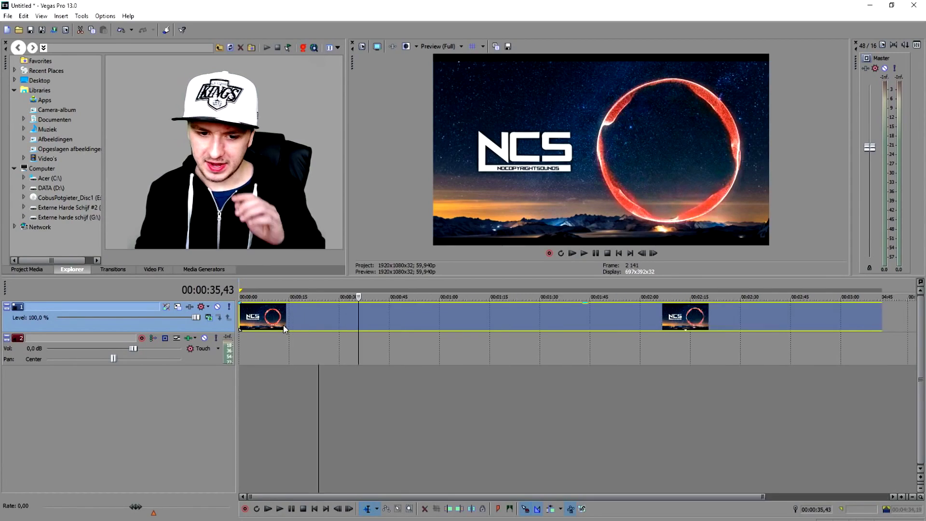
Trim the NCS clip to about 30 seconds and open its Event Pan/Crop settings
scroll(668, 330, "down", 3)
left_click_drag(716, 312, 354, 319)
left_click(282, 316)
scroll(362, 344, "up", 5)
scroll(362, 343, "down", 4)
scroll(484, 346, "up", 3)
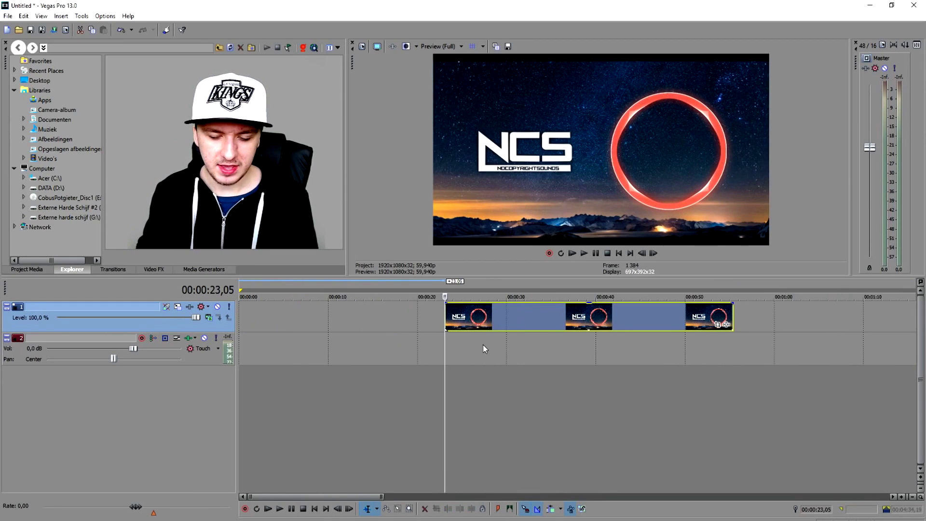
scroll(503, 333, "down", 1)
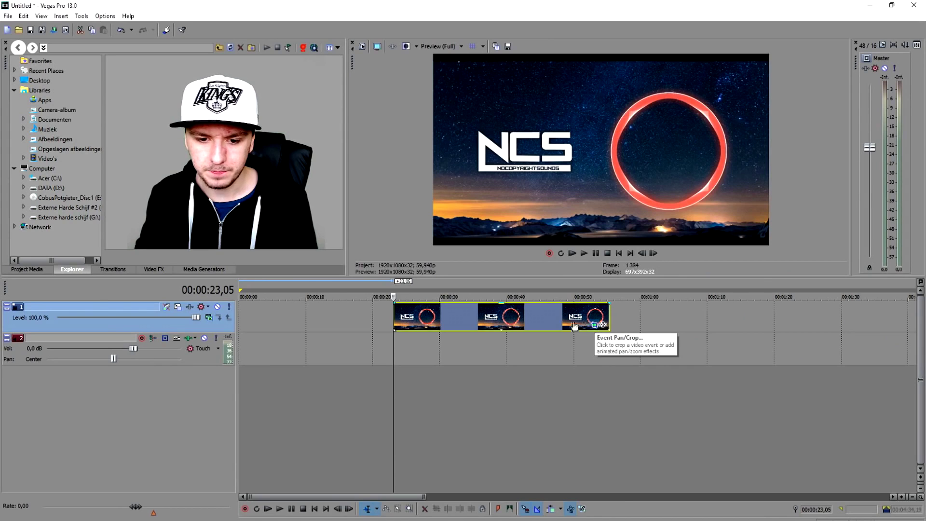
left_click(400, 255)
scroll(545, 281, "down", 1)
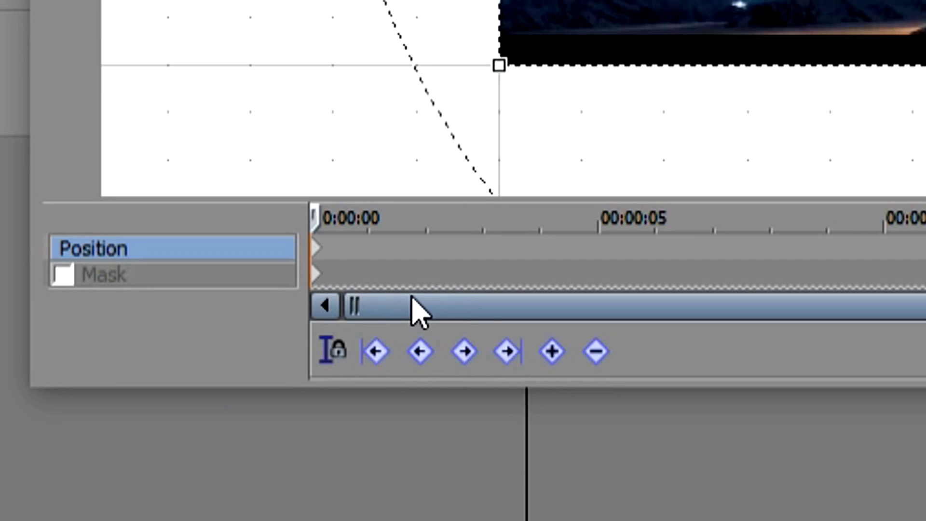
Key the first few zoom pulses by shifting the crop frame at the opening beats
left_click(413, 250)
left_click_drag(532, 217, 519, 211)
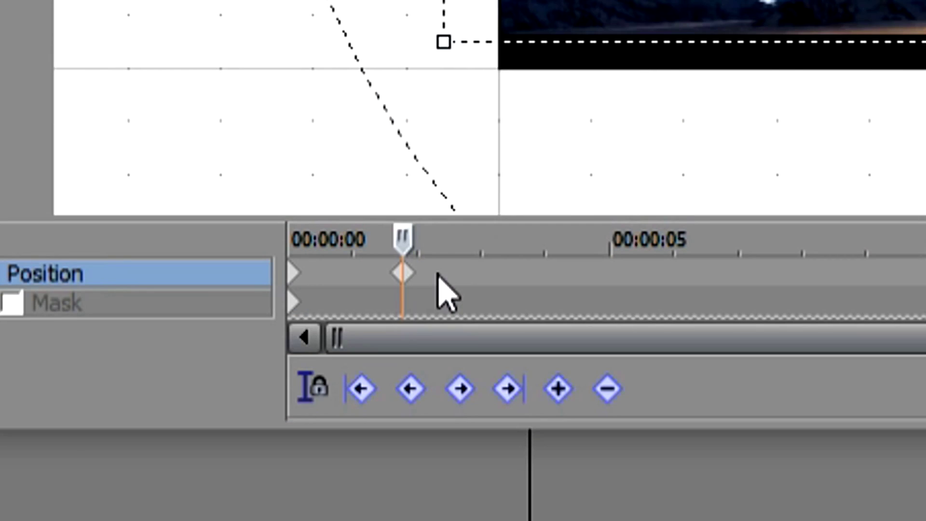
left_click(459, 292)
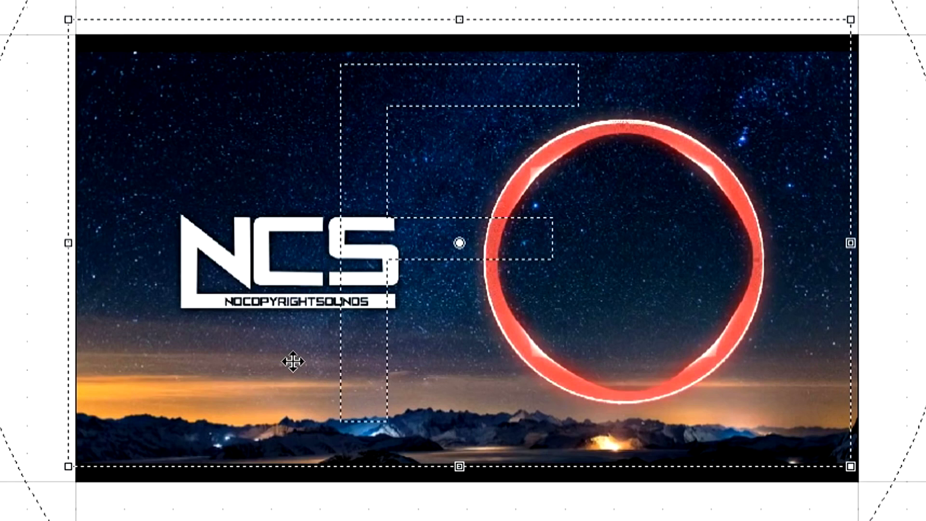
left_click_drag(294, 362, 300, 360)
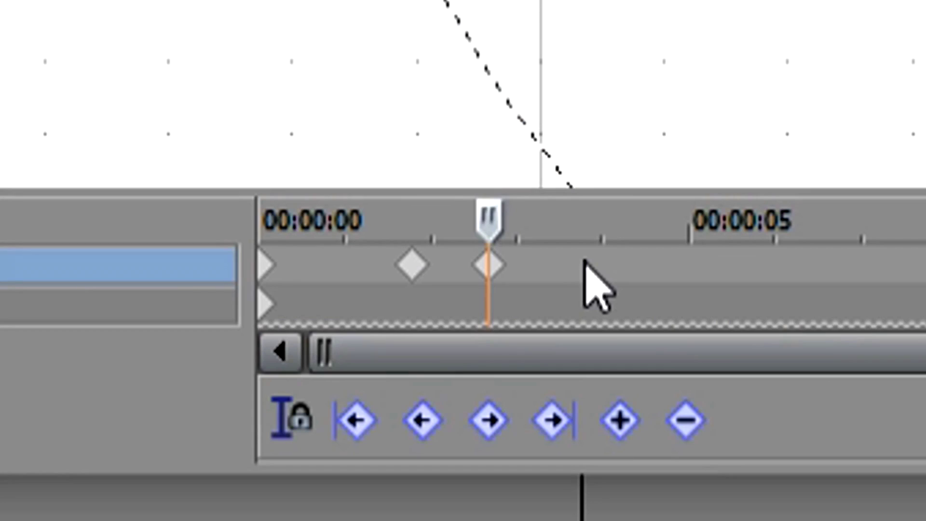
left_click(587, 263)
left_click(230, 349)
left_click_drag(455, 288, 456, 291)
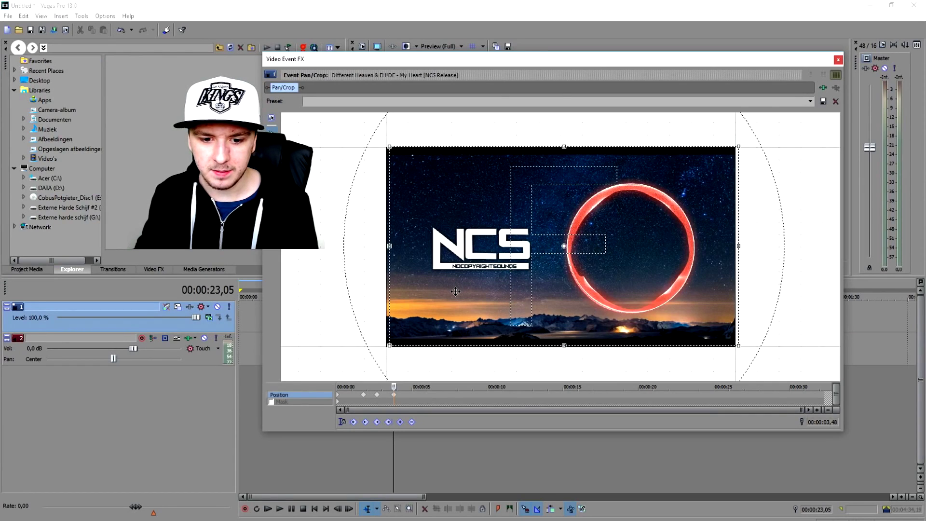
Key shifted-frame pulses at about 5 s, 6.23 s and 7.13 s
left_click(416, 395)
left_click_drag(478, 271, 488, 272)
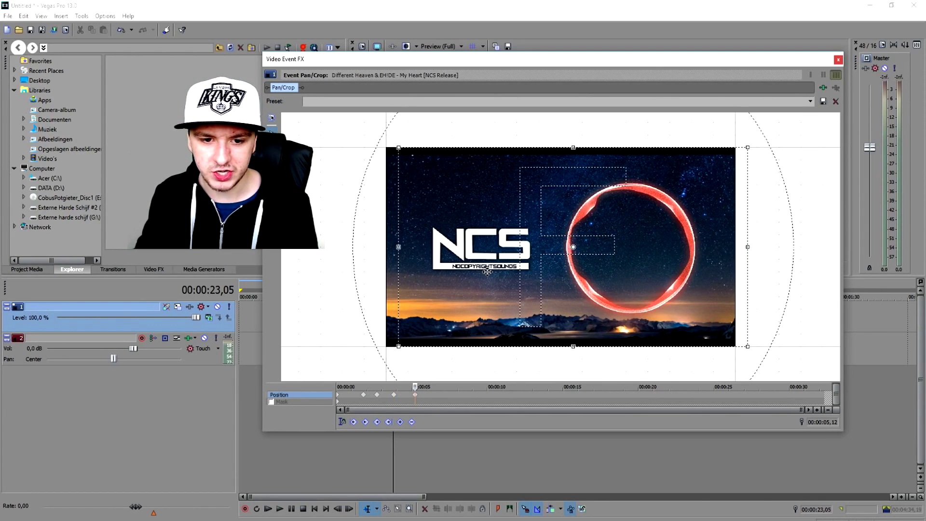
left_click(433, 398)
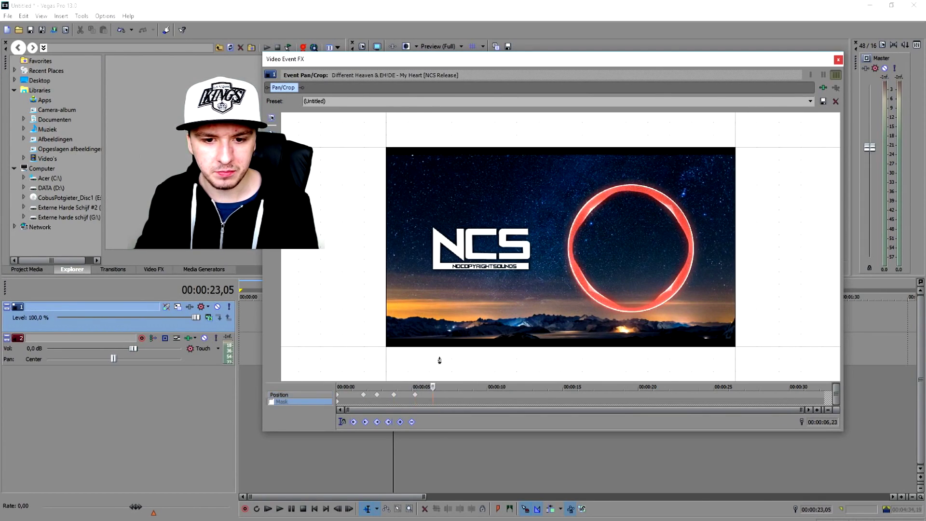
left_click(435, 398)
left_click_drag(505, 271, 503, 278)
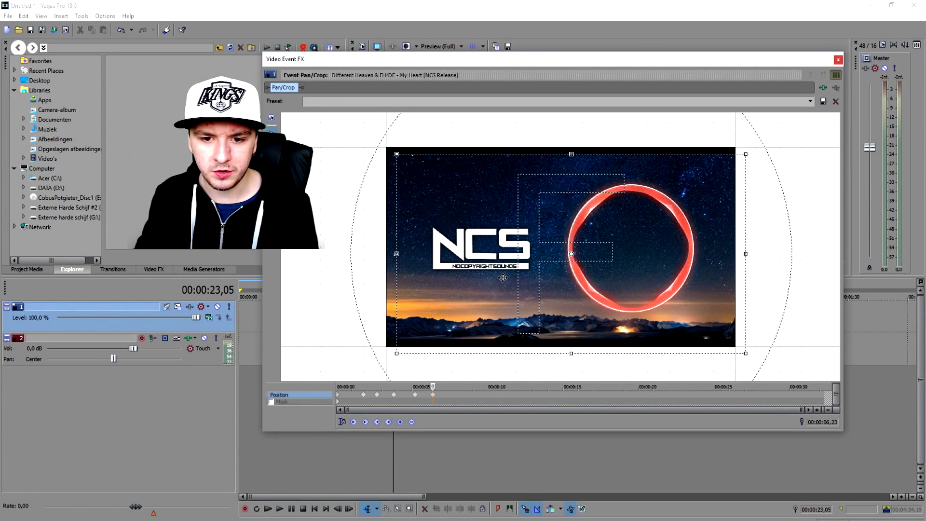
left_click(445, 395)
left_click_drag(485, 279, 506, 267)
Key pulses at 9.31 s, 10.46 s and the next beat, enlarging the frame
left_click(464, 394)
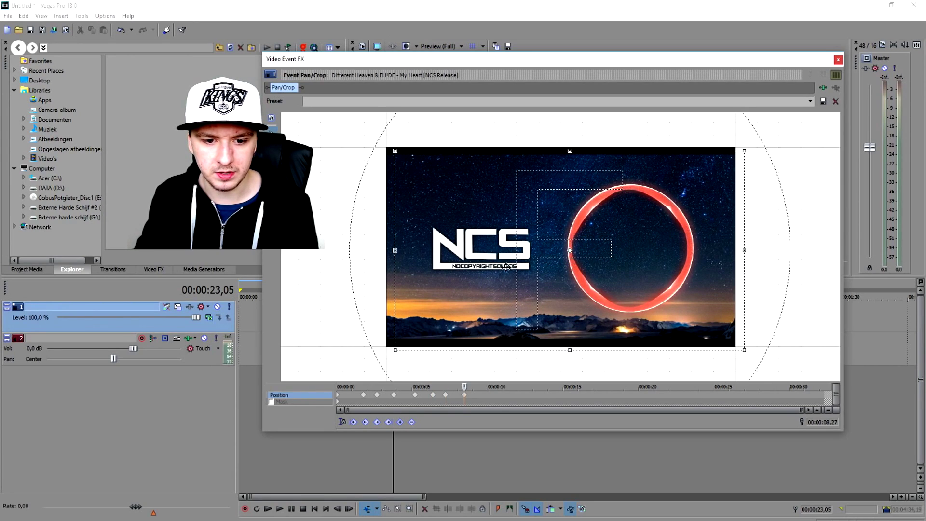
left_click(480, 396)
left_click_drag(528, 231, 532, 227)
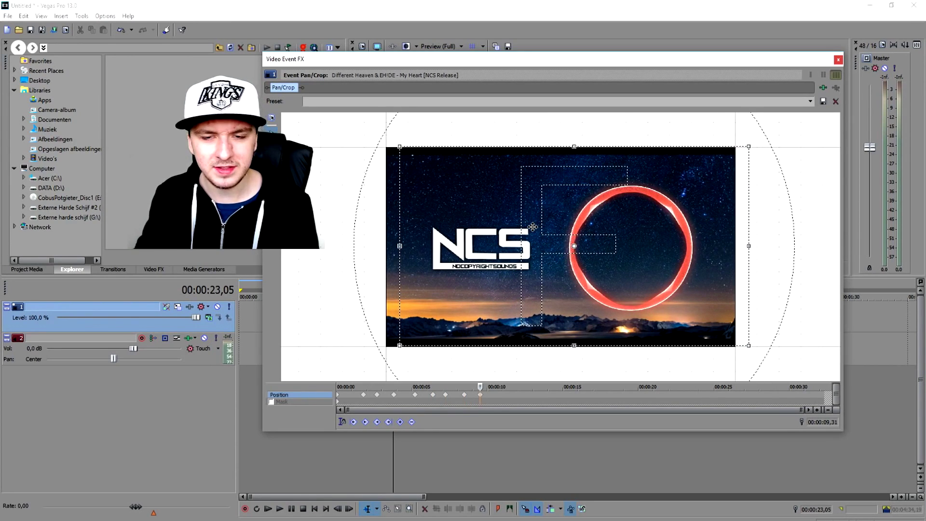
left_click(499, 396)
left_click_drag(516, 265, 517, 260)
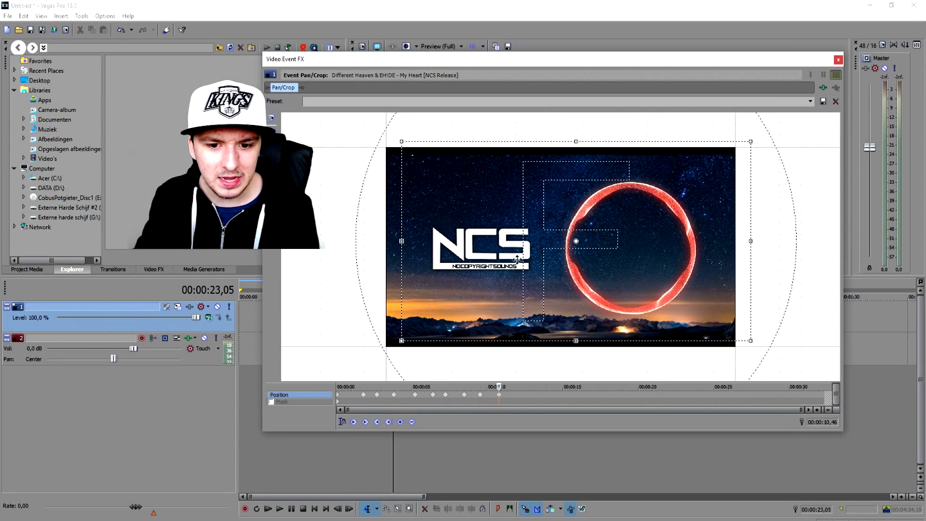
left_click(512, 400)
left_click_drag(519, 378, 528, 377)
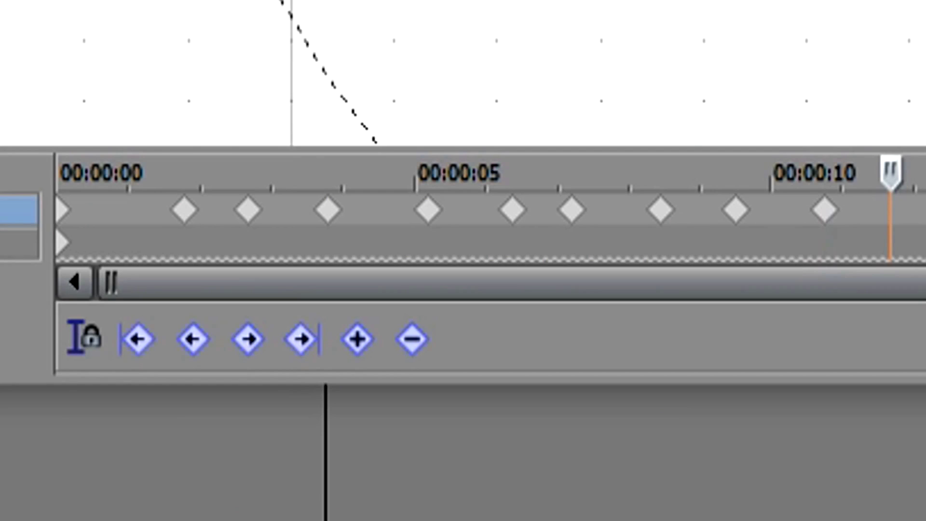
left_click_drag(525, 299, 525, 347)
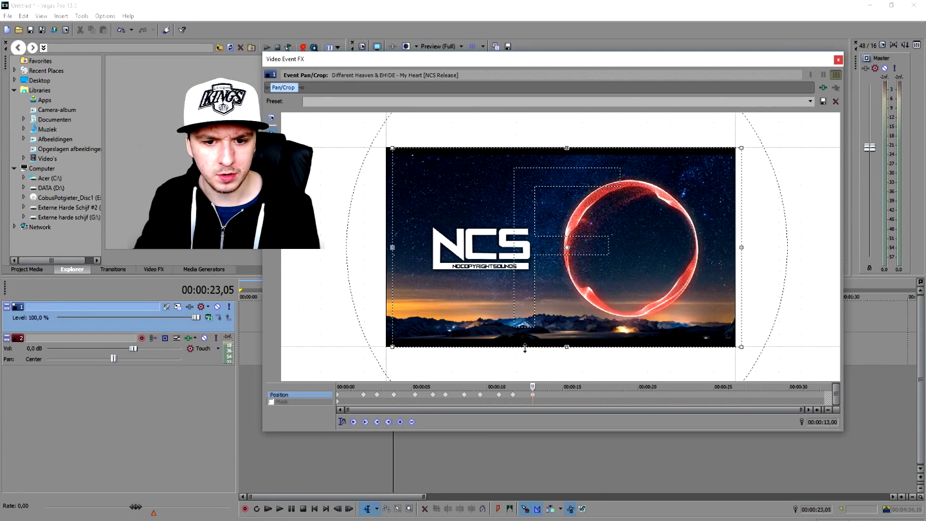
Key pulses at 13.59 s, about 15 s and 17.5 s
left_click(548, 397)
left_click_drag(552, 285, 546, 289)
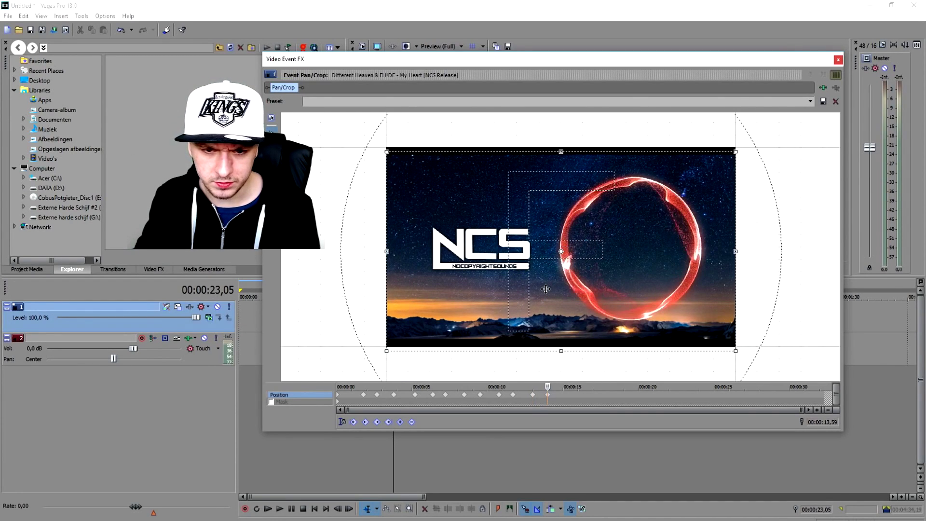
left_click(574, 397)
left_click_drag(445, 61, 536, 43)
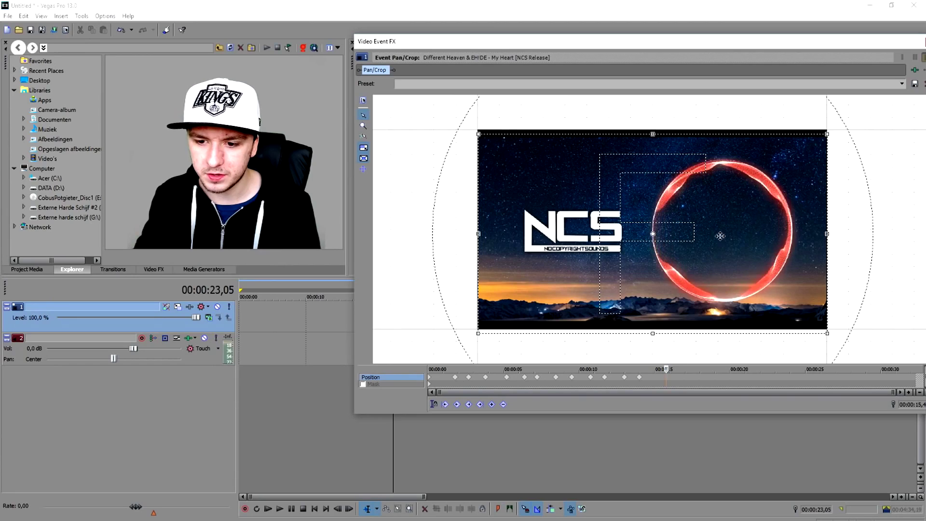
left_click_drag(721, 236, 713, 243)
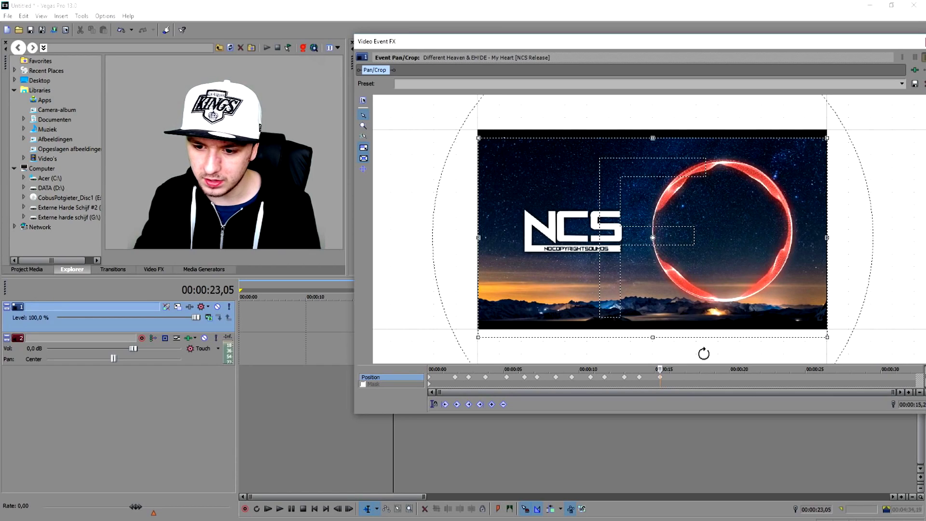
left_click(681, 377)
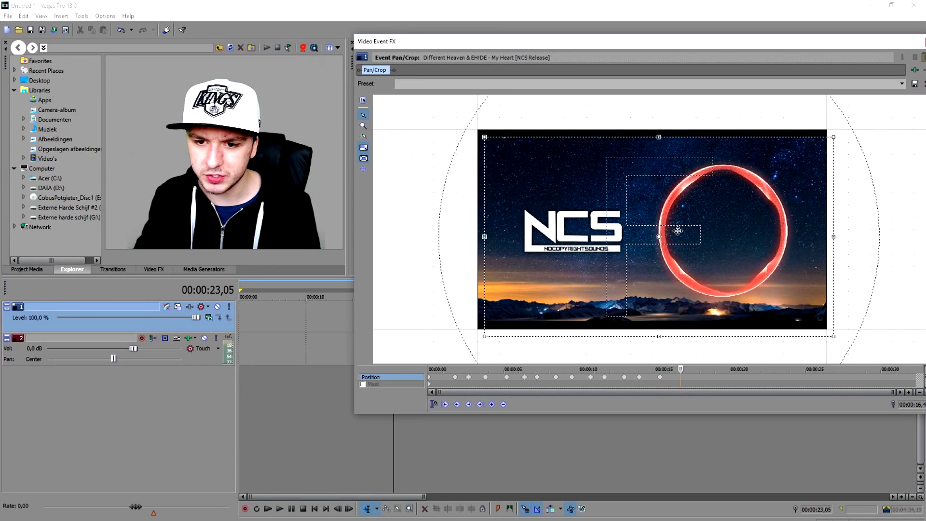
left_click(699, 378)
left_click_drag(678, 232, 687, 224)
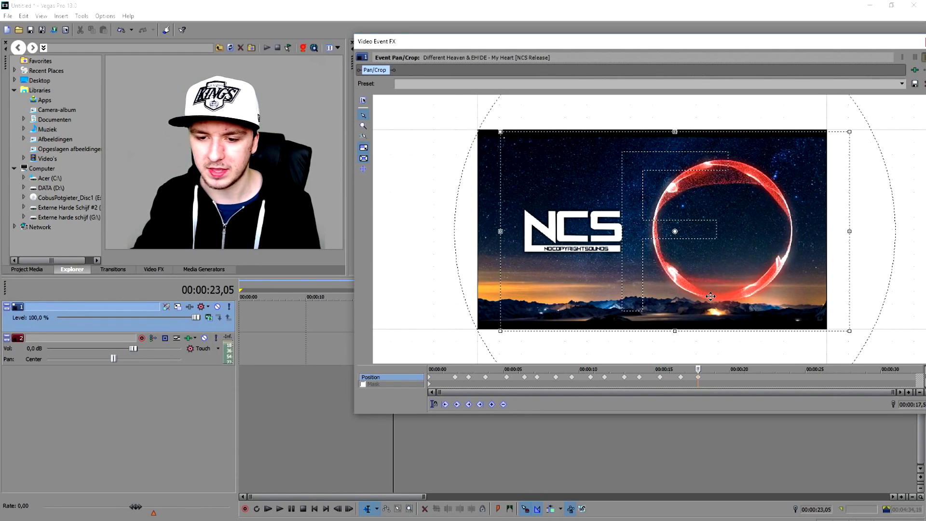
Key a pulse at 19 s, then drag the NCS event to start at 00:00:00
left_click(717, 380)
left_click_drag(713, 272, 721, 285)
left_click(746, 380)
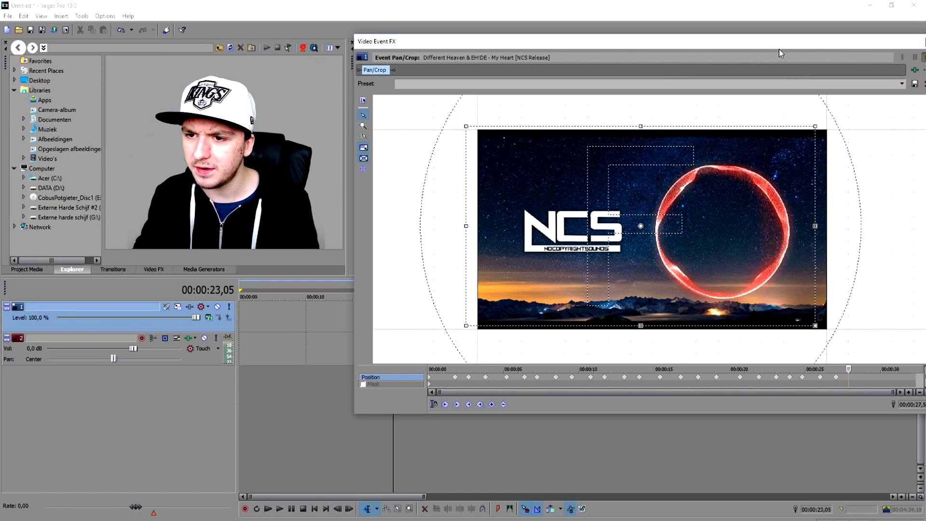
left_click_drag(779, 49, 677, 360)
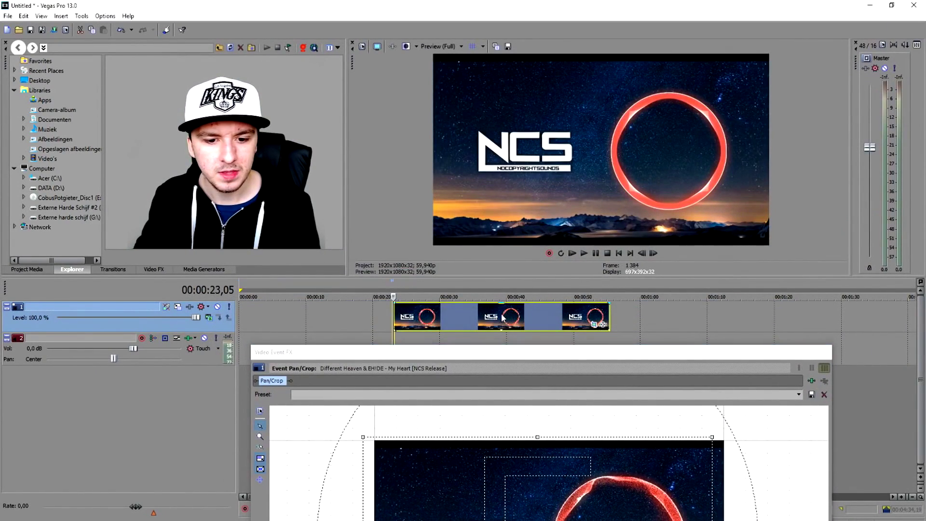
left_click_drag(504, 317, 294, 303)
Play the project from the very start to review the NCS zoom pulses, then stop
left_click(620, 253)
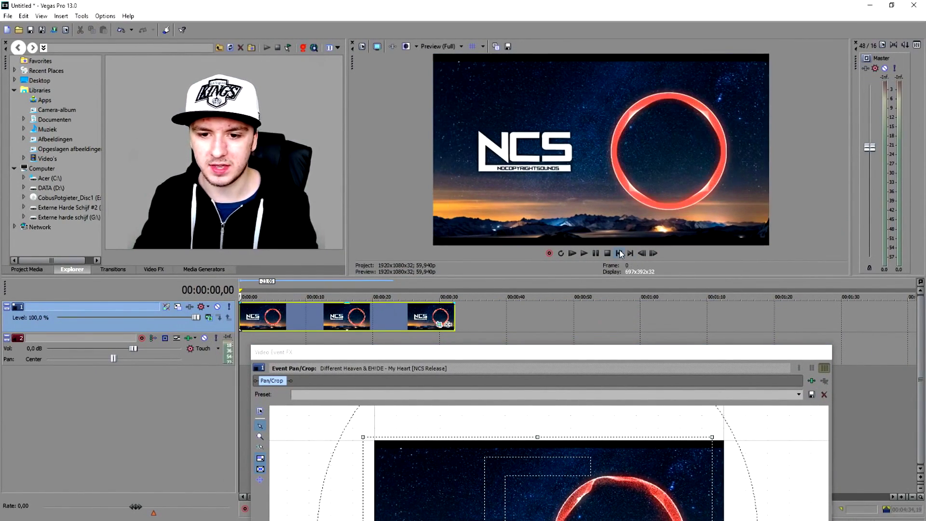
key("space")
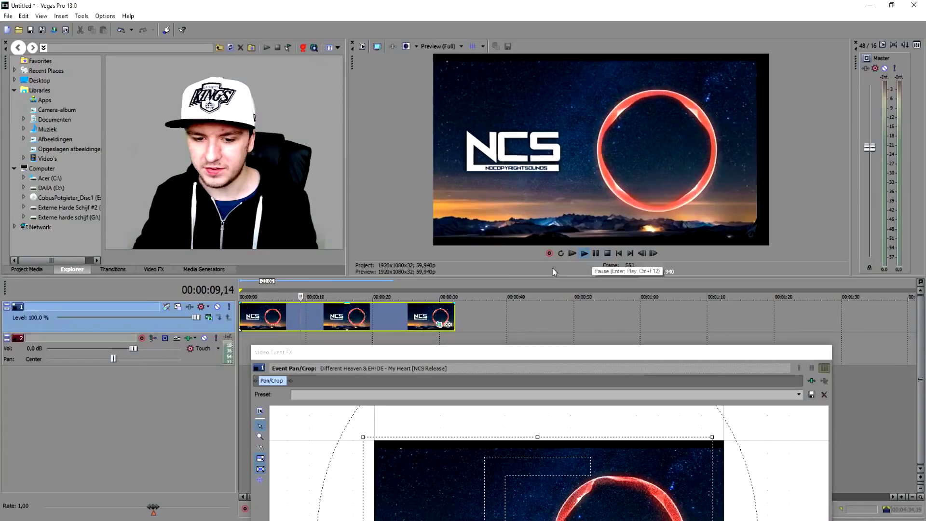
key("space")
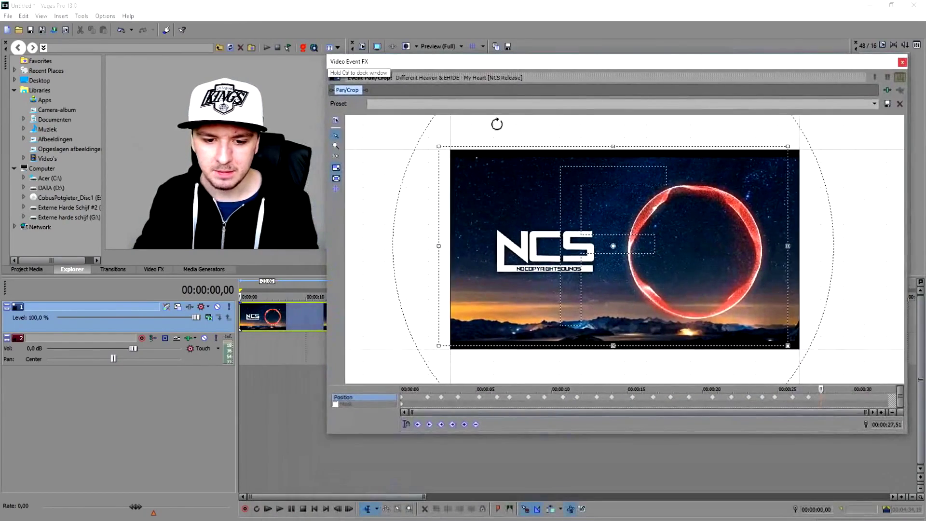
Move the 5 s keyframe to about 2.4 s and the 15 s and 17 s keyframes to about 10 s
scroll(454, 401, "up", 5)
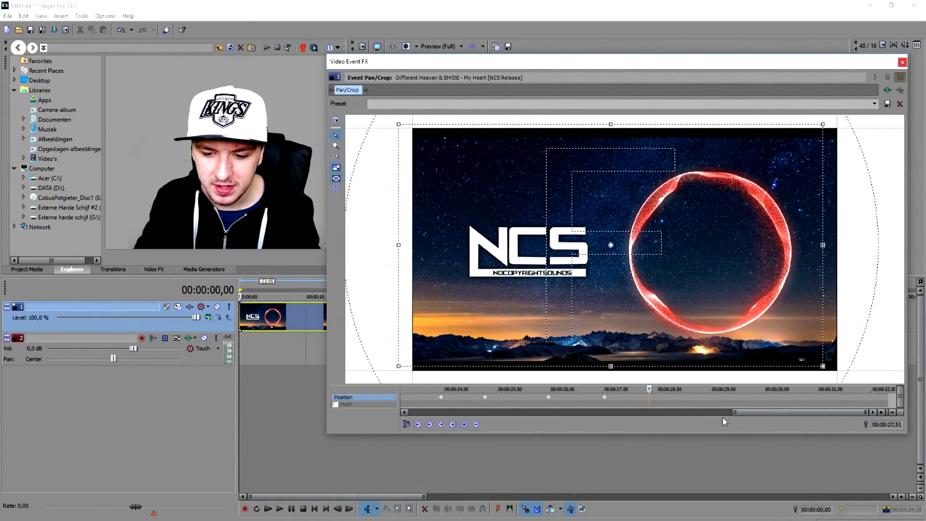
left_click_drag(745, 417, 425, 418)
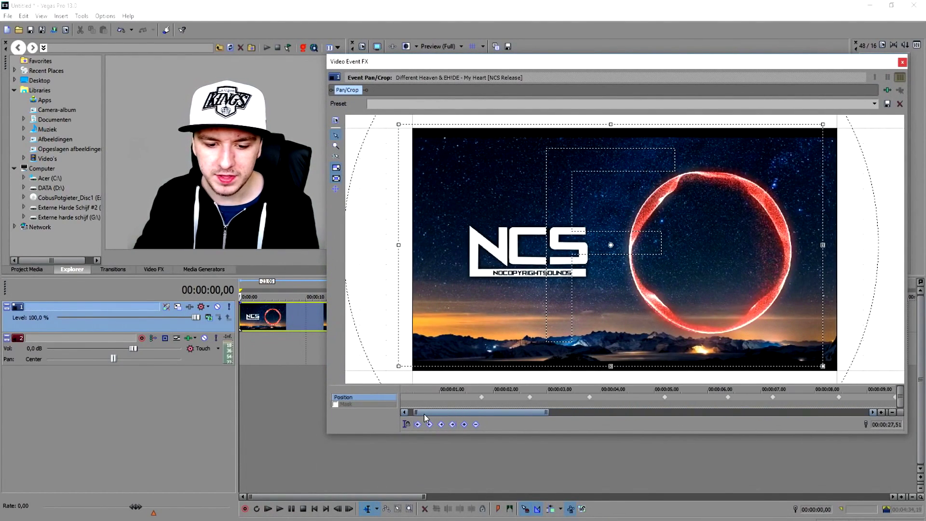
scroll(499, 416, "down", 5)
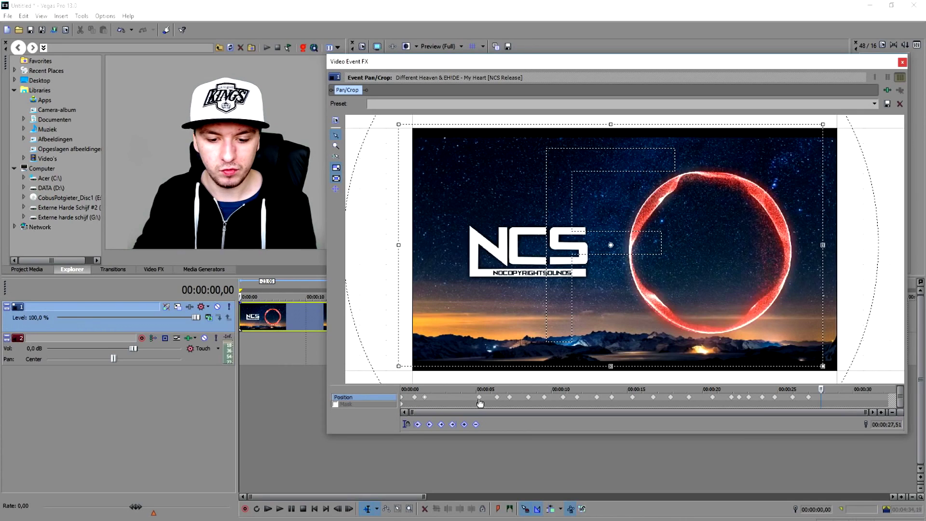
left_click_drag(377, 203, 256, 204)
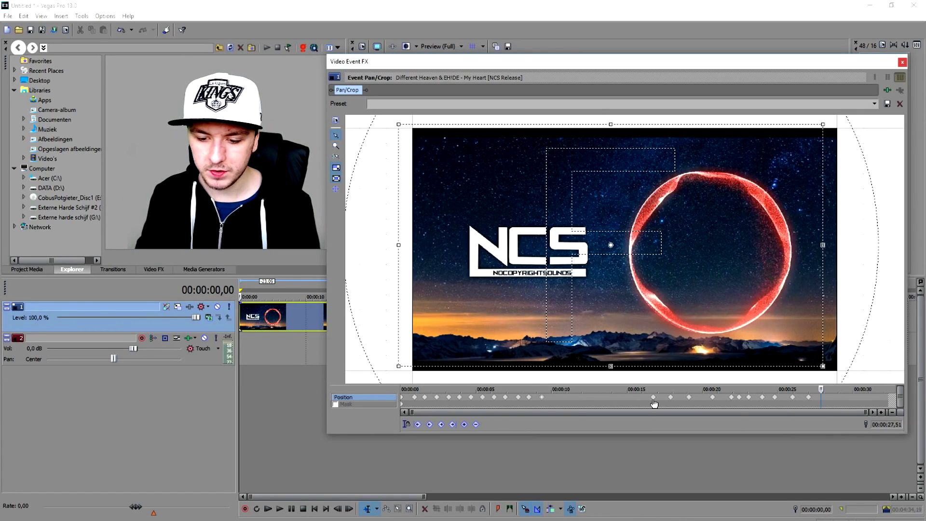
left_click_drag(654, 403, 553, 404)
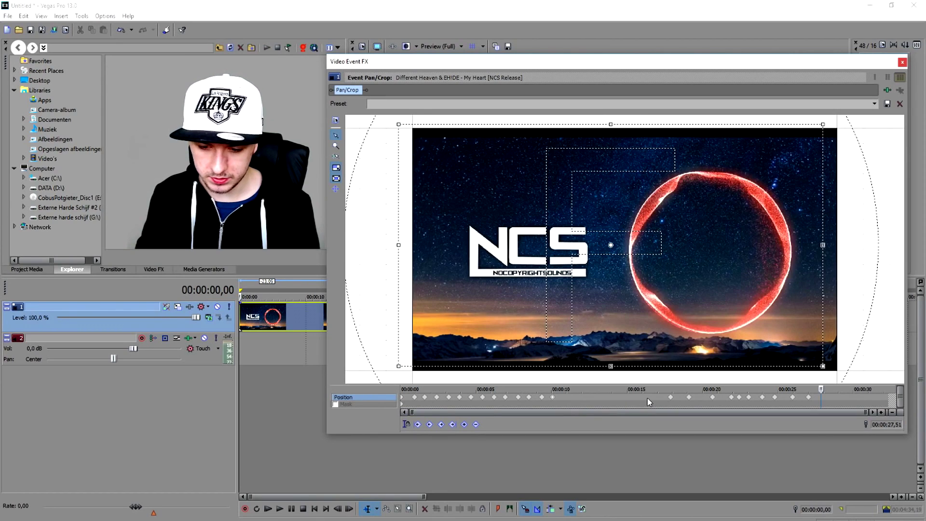
left_click_drag(671, 397, 563, 397)
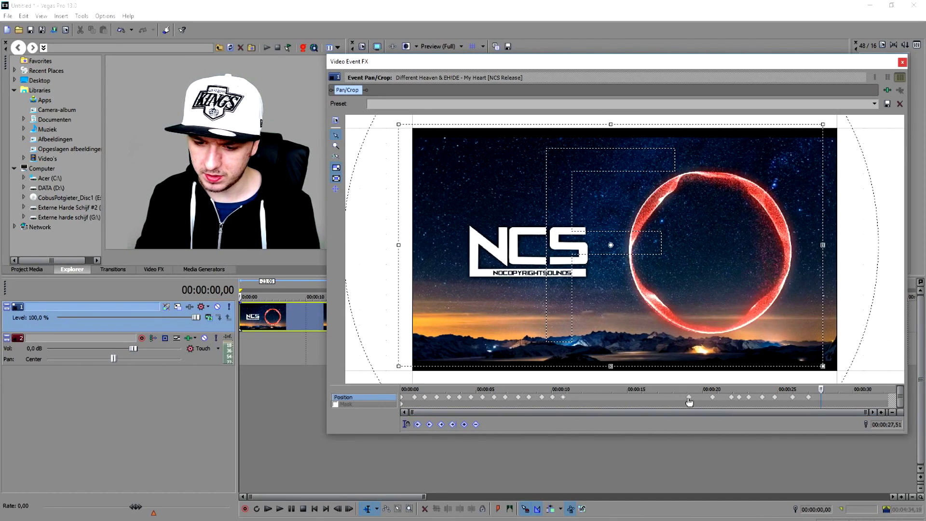
Pull the keyframes near 19, 20 and 22 s to 11–12 s and add one near 16 s
left_click_drag(690, 402, 575, 408)
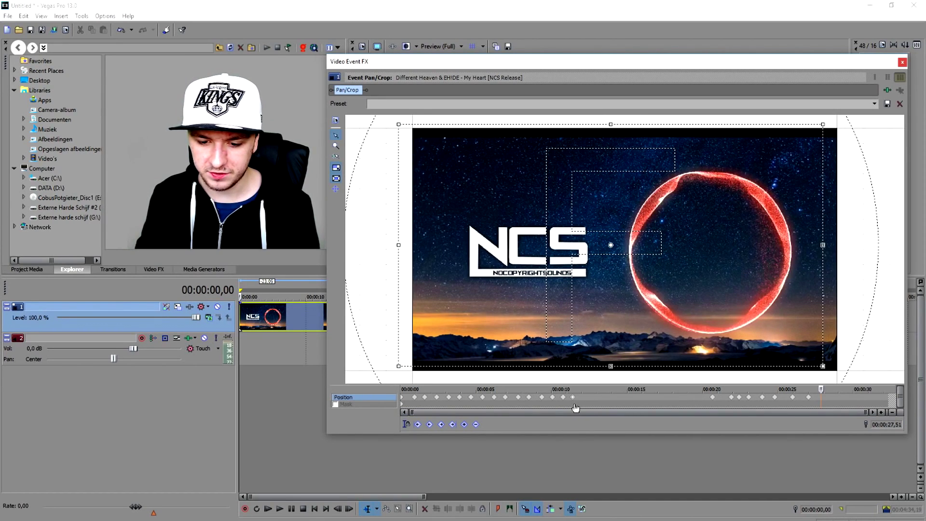
left_click_drag(712, 402, 585, 411)
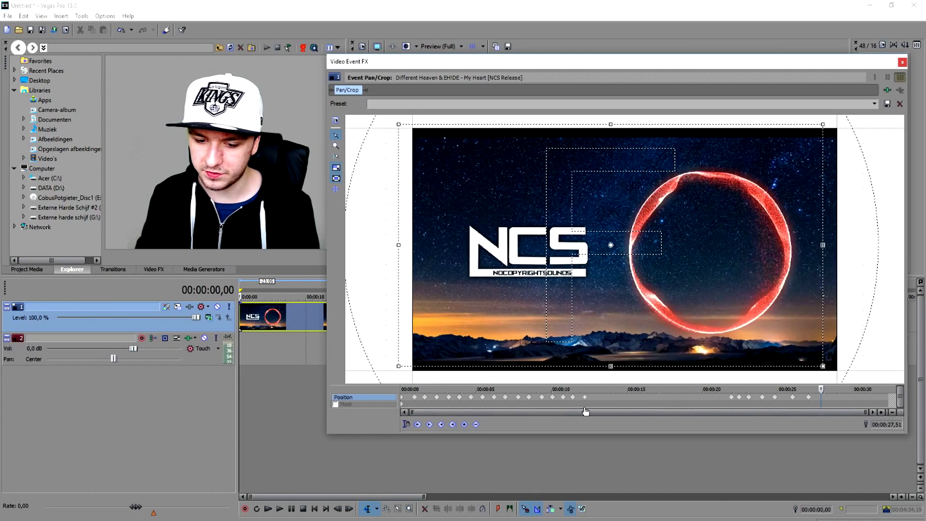
left_click_drag(732, 397, 595, 412)
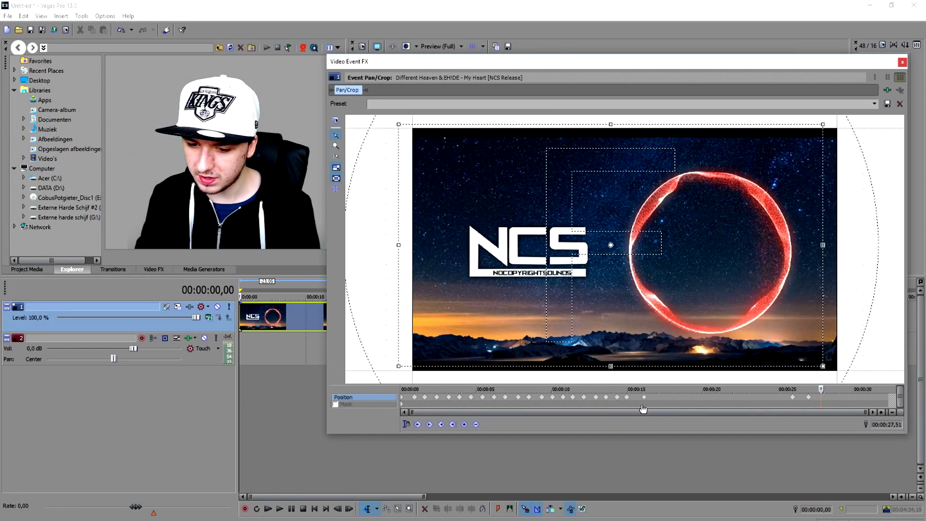
left_click_drag(675, 397, 655, 397)
double_click(667, 397)
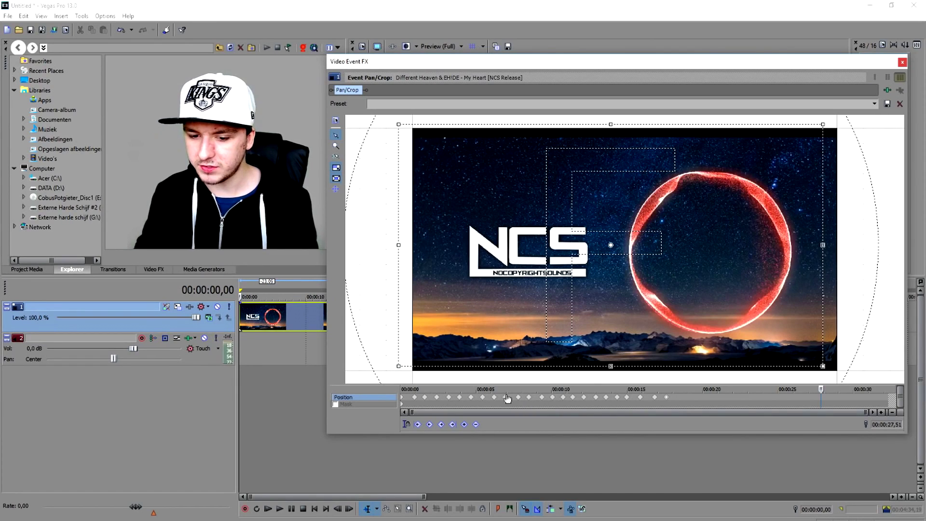
left_click_drag(747, 64, 718, 316)
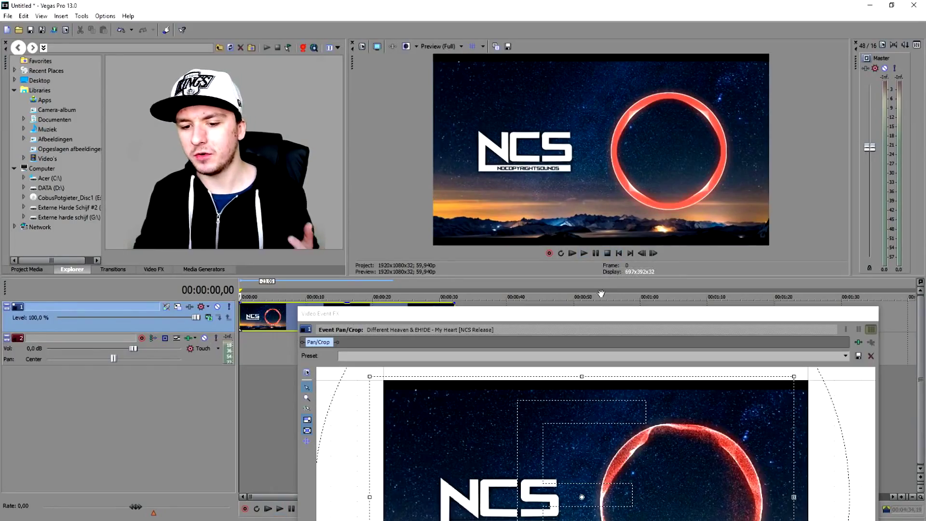
Move the Pan/Crop window aside to uncover the timeline, then close it
left_click_drag(548, 317, 557, 344)
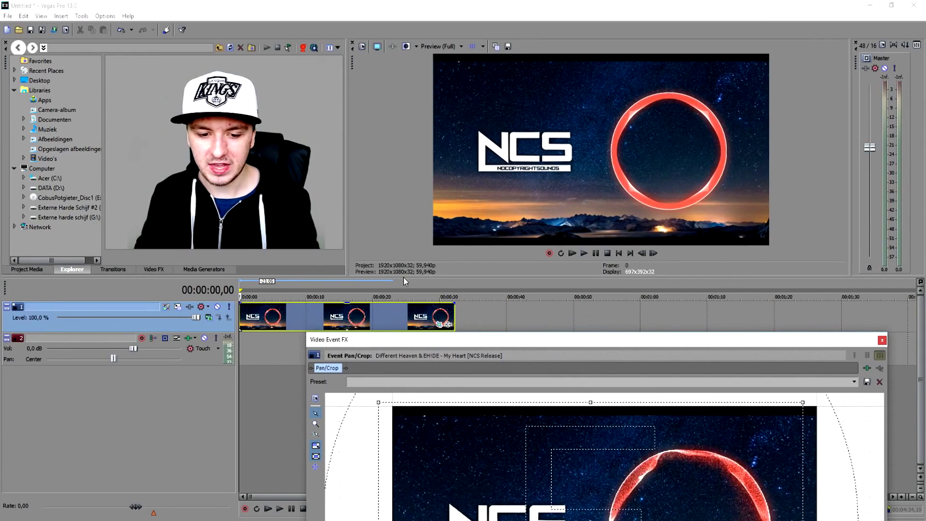
left_click_drag(427, 339, 488, 139)
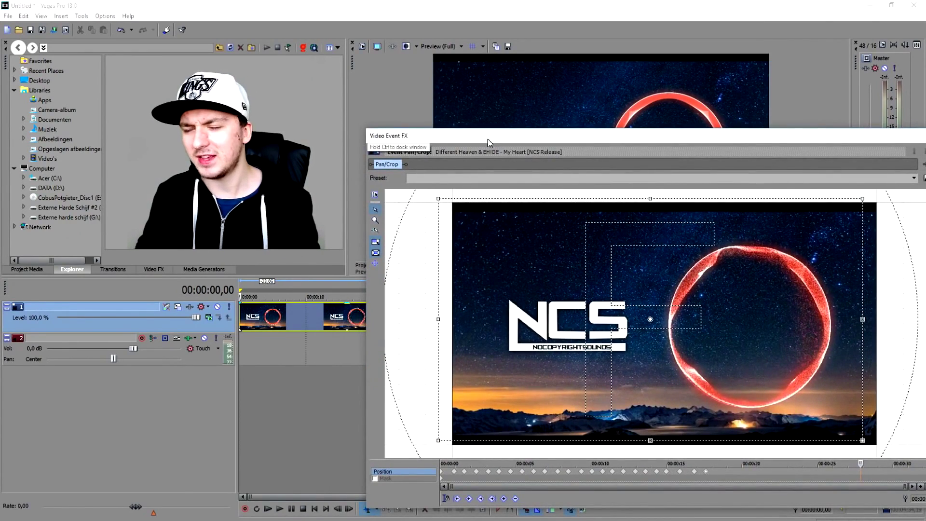
left_click_drag(487, 139, 295, 236)
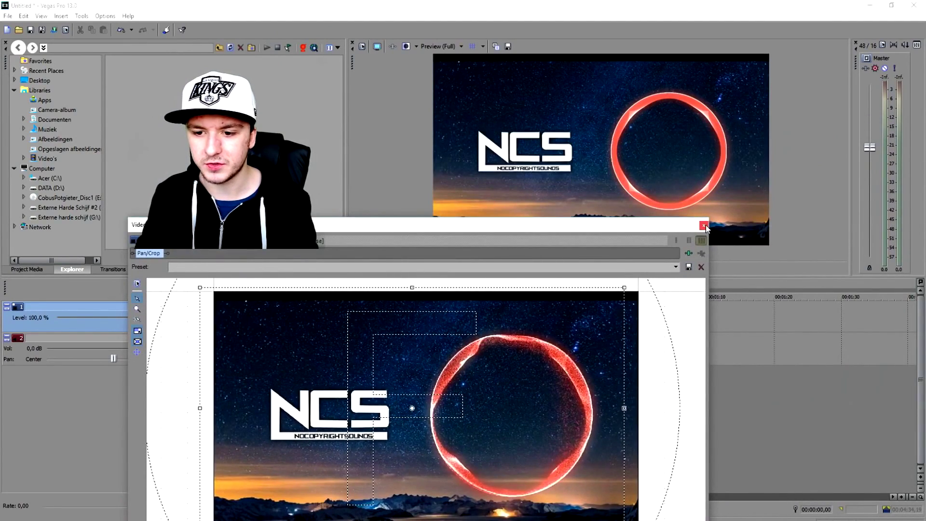
left_click(704, 225)
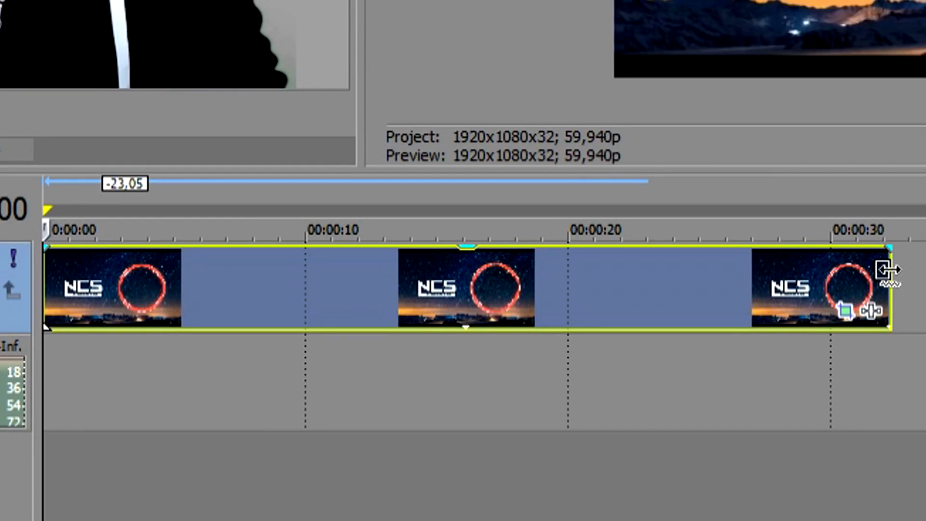
Time-compress the NCS clip from about 32 seconds down to roughly 7-8 seconds
left_click_drag(889, 270, 309, 290)
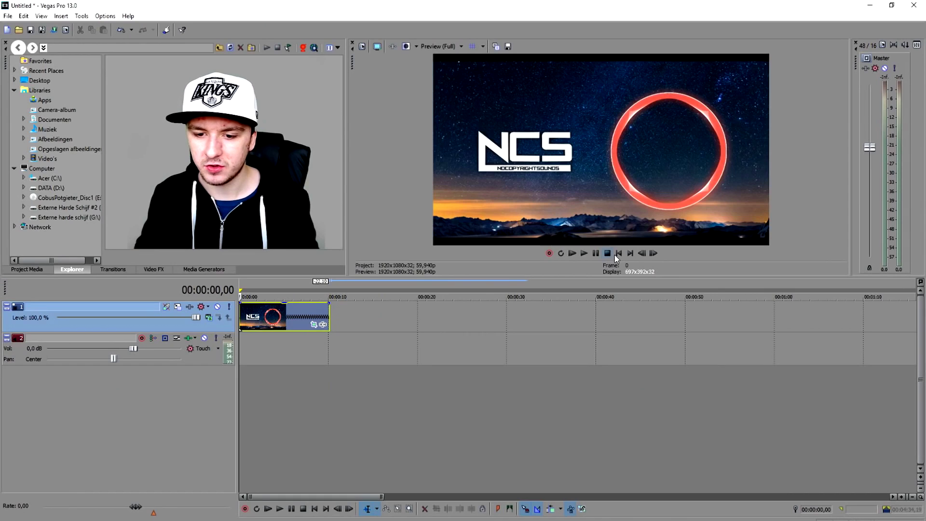
scroll(799, 255, "up", 5)
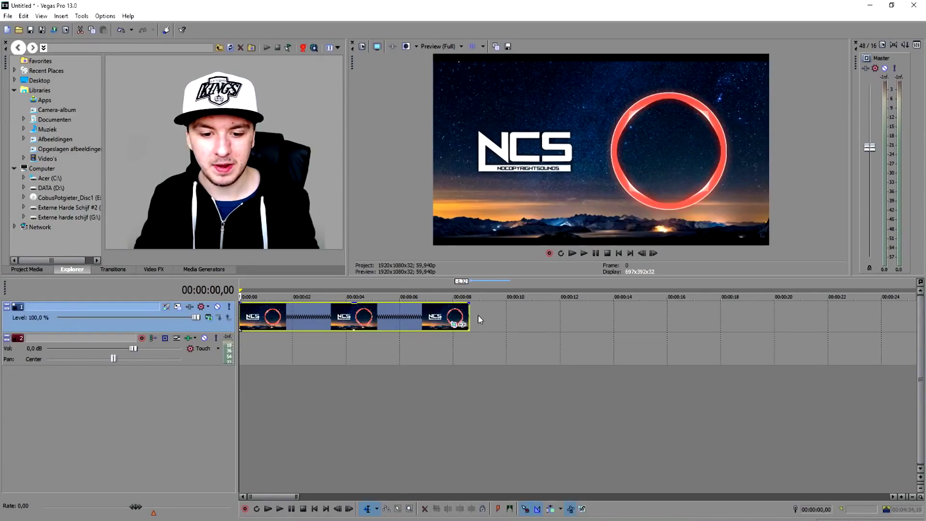
left_click_drag(470, 316, 395, 313)
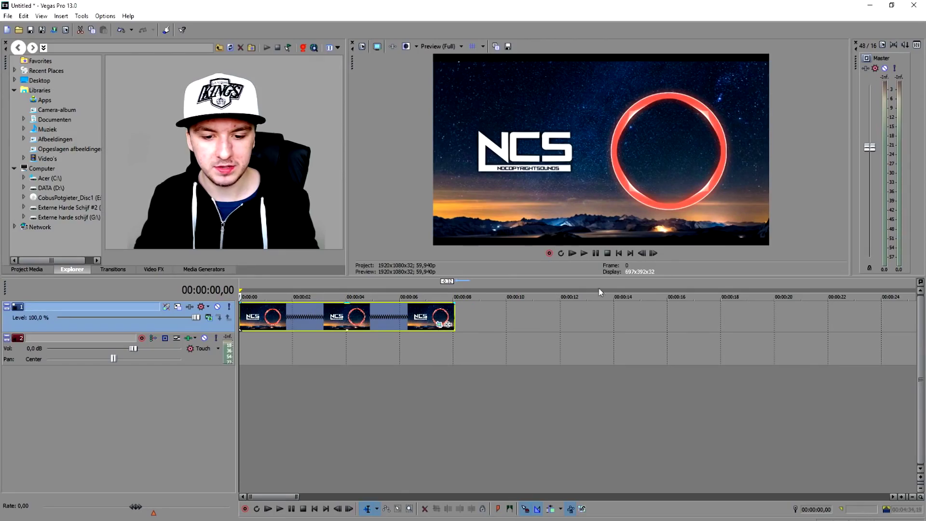
left_click_drag(454, 316, 672, 316)
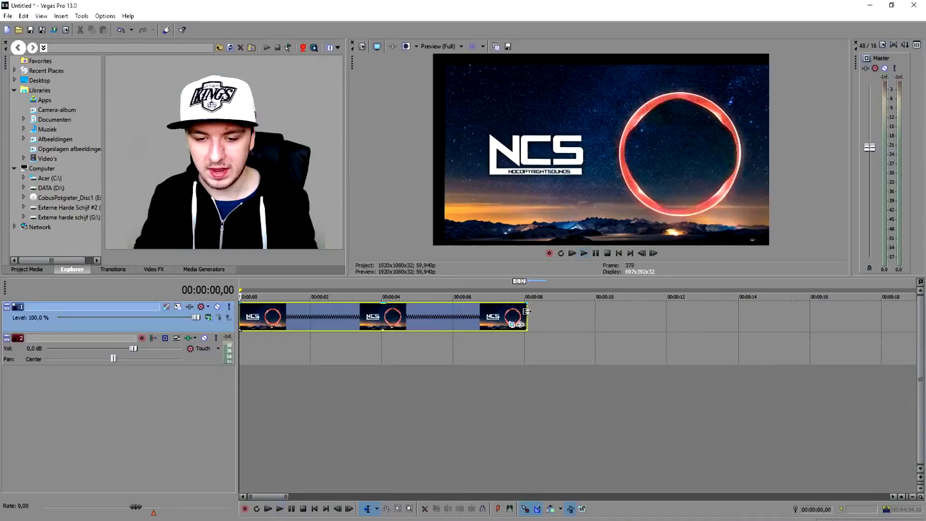
Trim the NCS clip to its final shorter length and play it from 1.5 s to check the pulses
left_click_drag(528, 316, 483, 312)
left_click(303, 290)
key("space")
scroll(693, 328, "up", 3)
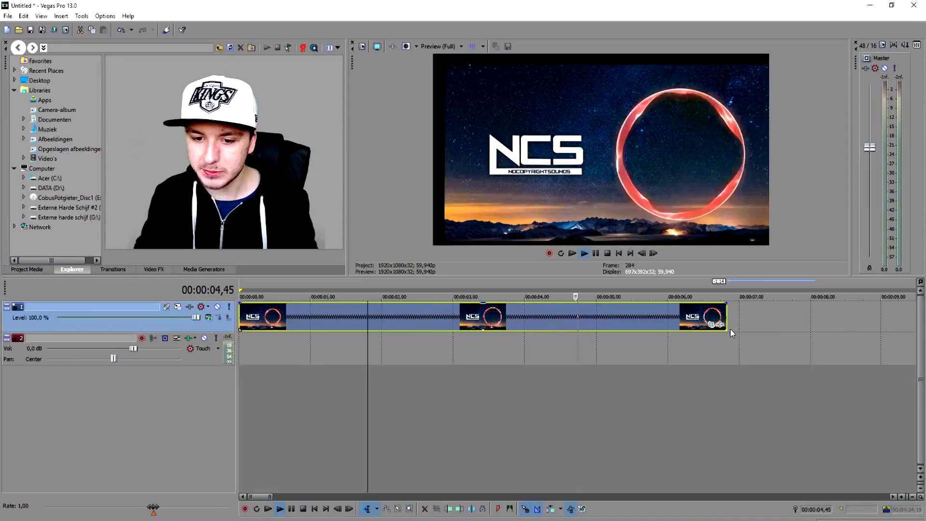
scroll(623, 326, "down", 3)
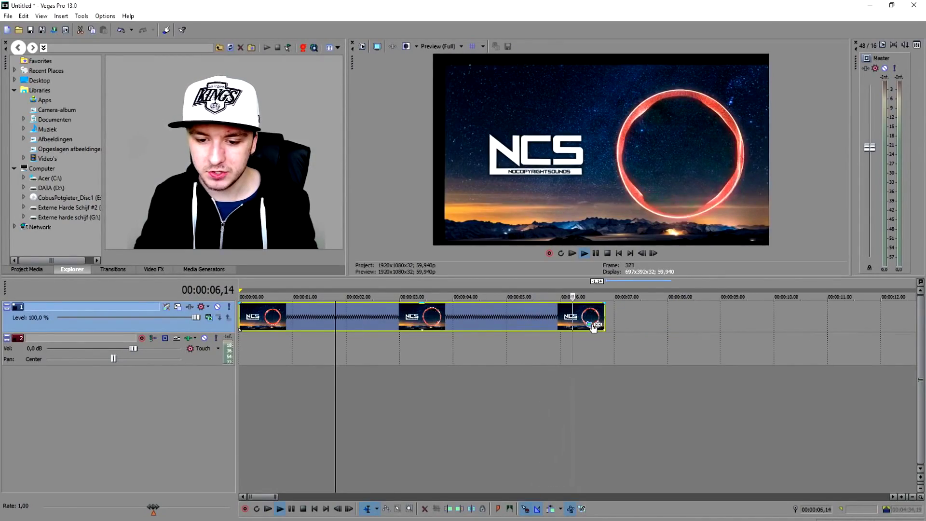
key("space")
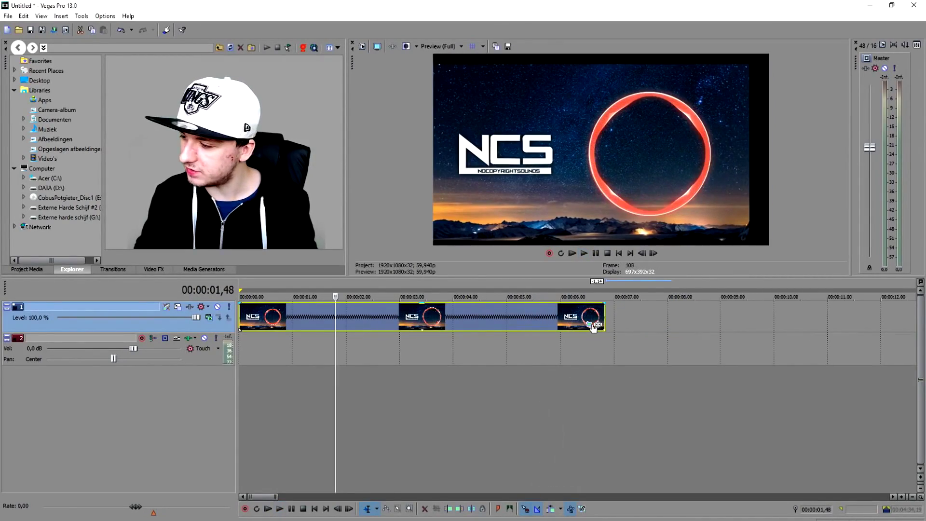
Add a final Pan/Crop keyframe at the clip's last moment, nudge the crop frame up, and close Pan/Crop
left_click(531, 283)
left_click(563, 281)
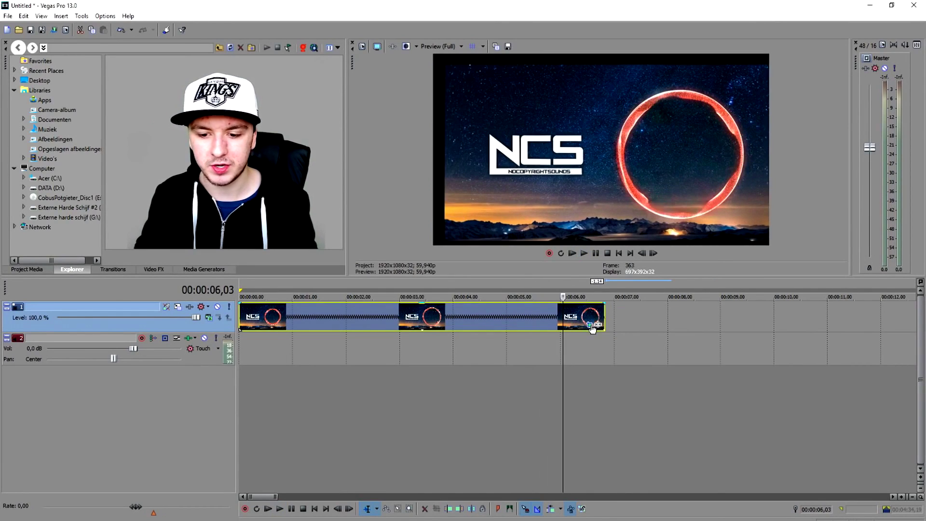
left_click(590, 325)
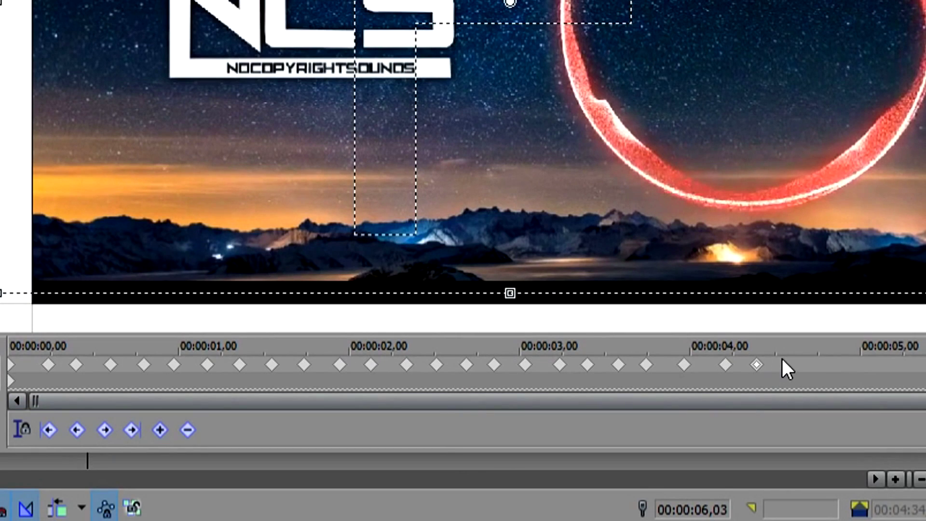
left_click(789, 358)
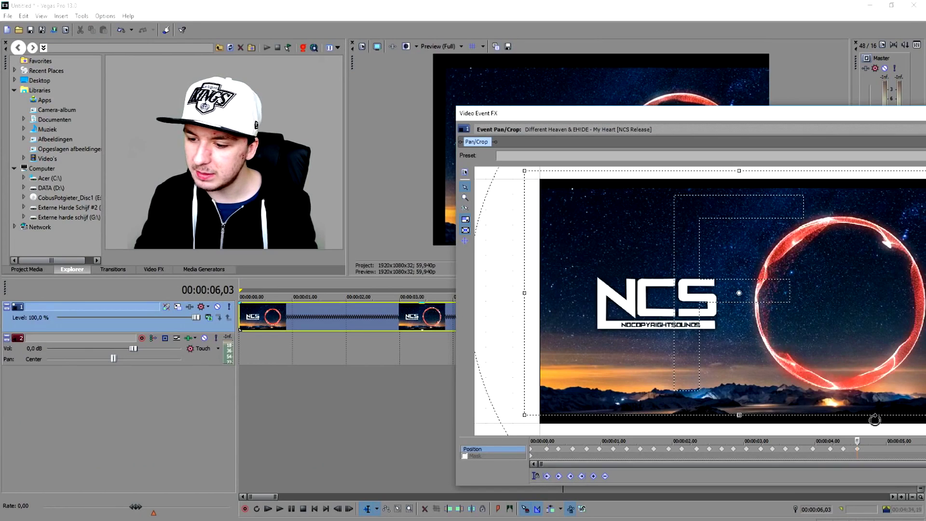
left_click(867, 443)
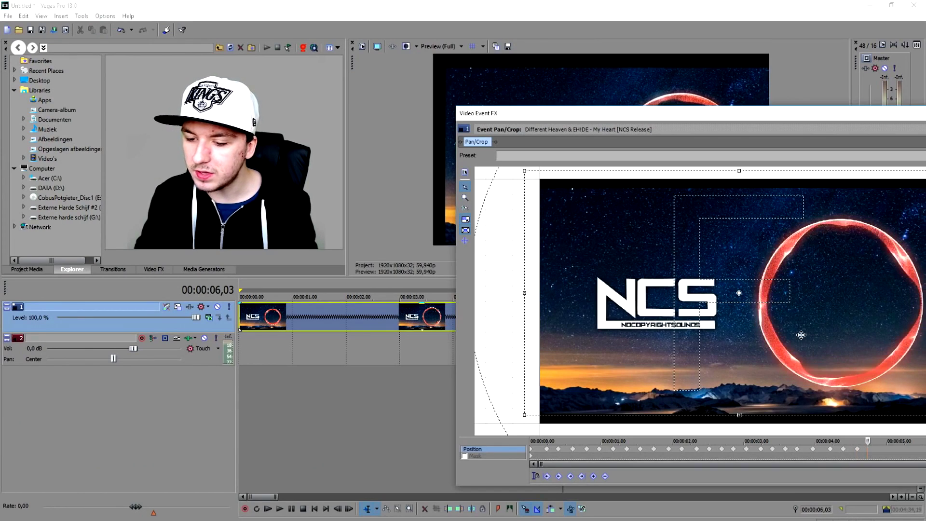
left_click(881, 455)
left_click_drag(820, 327, 820, 317)
left_click_drag(885, 106, 749, 170)
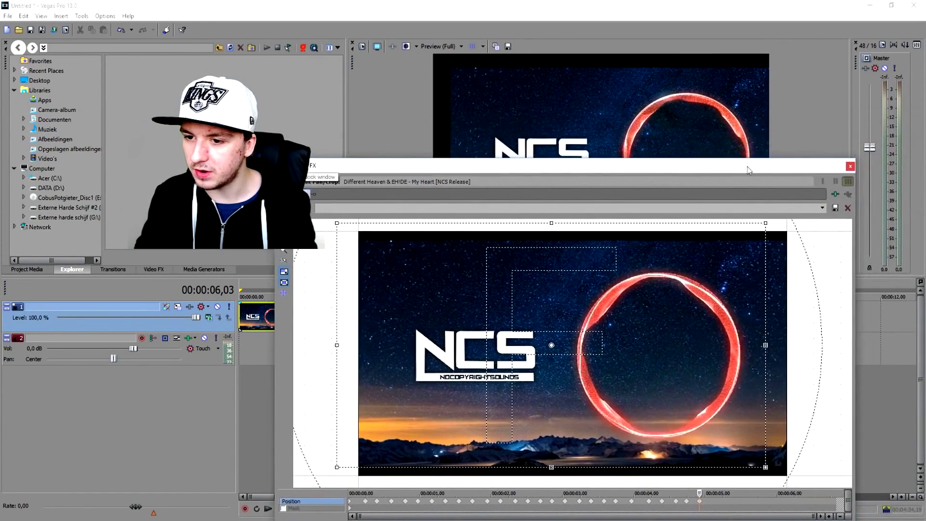
left_click(851, 167)
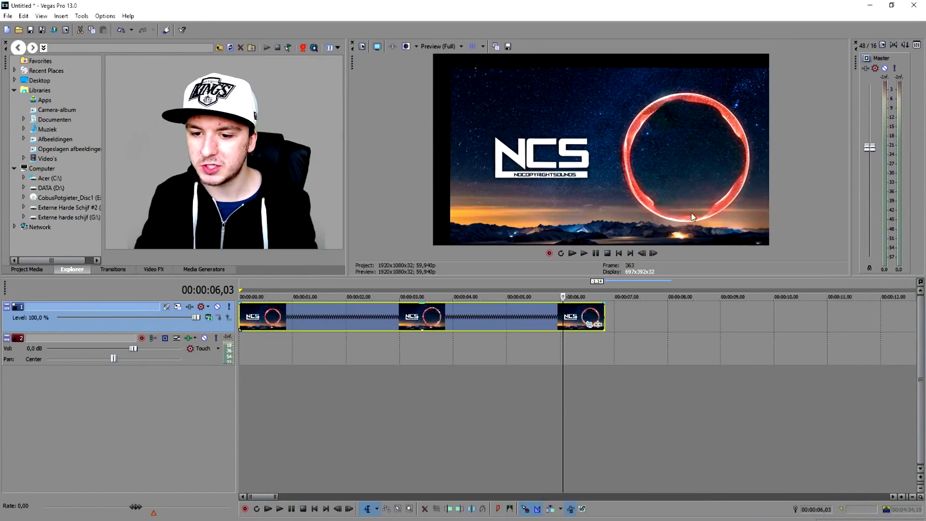
Return the playhead to 00:00:00, the start of the sped-up NCS clip
left_click(620, 254)
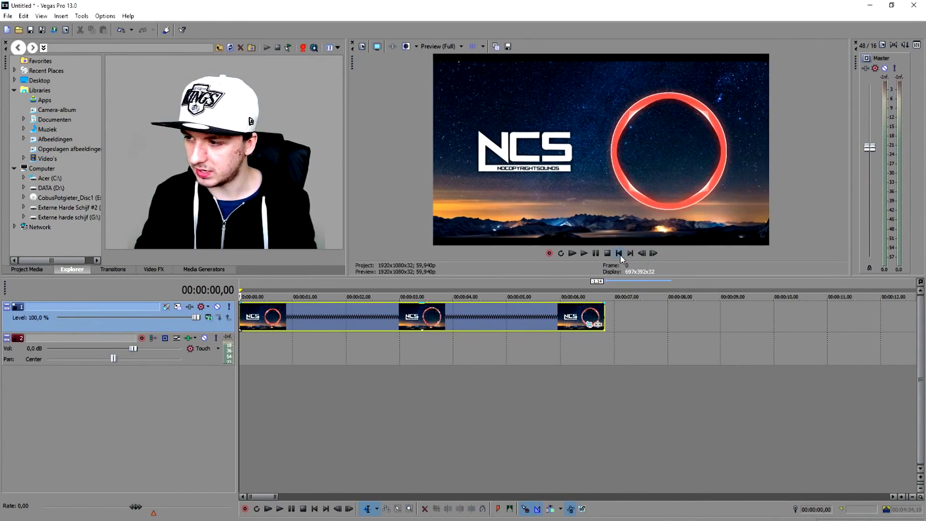